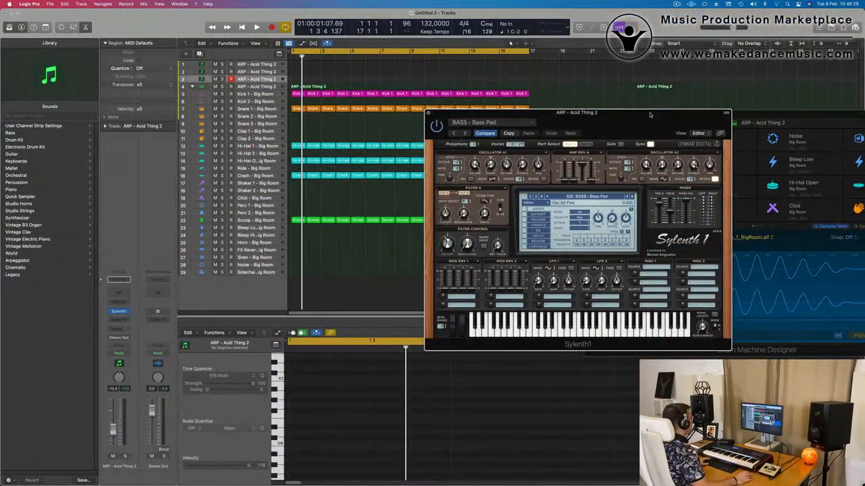
- Play the drum loop, checking the Crash - Big Room track and the Bass Pad on the third ARP - Acid Thing 2 track
key("space")
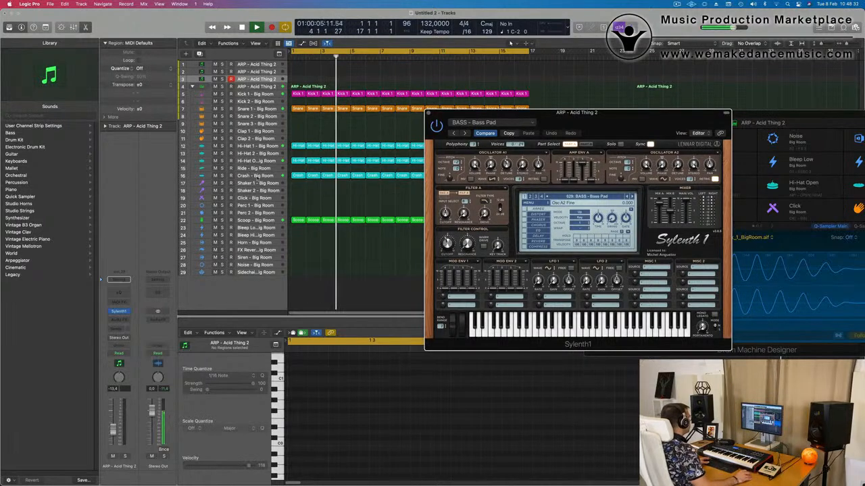
left_click(257, 178)
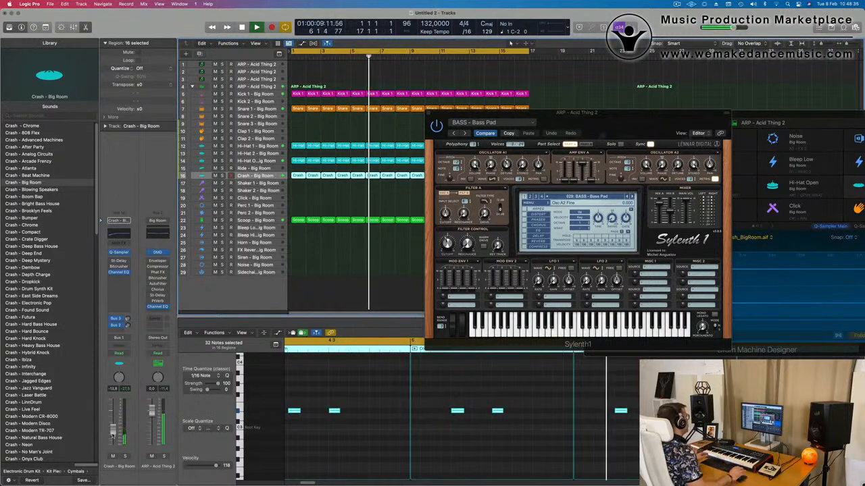
left_click_drag(637, 116, 597, 140)
left_click(256, 27)
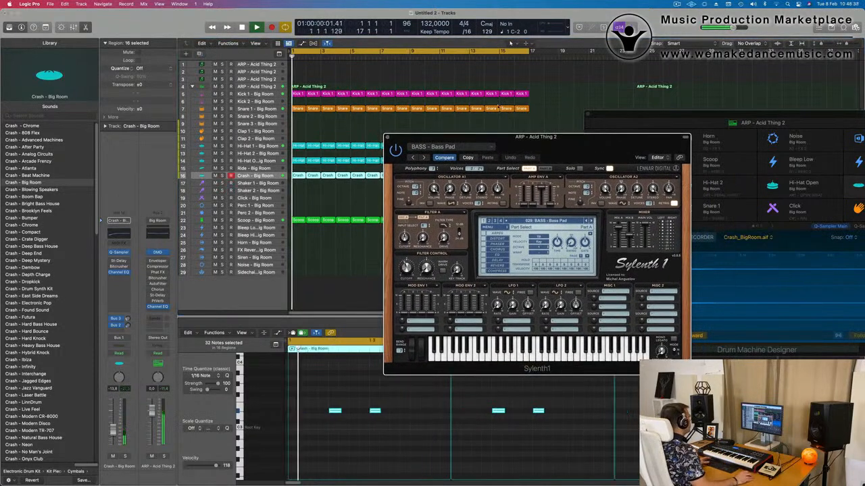
left_click(267, 80)
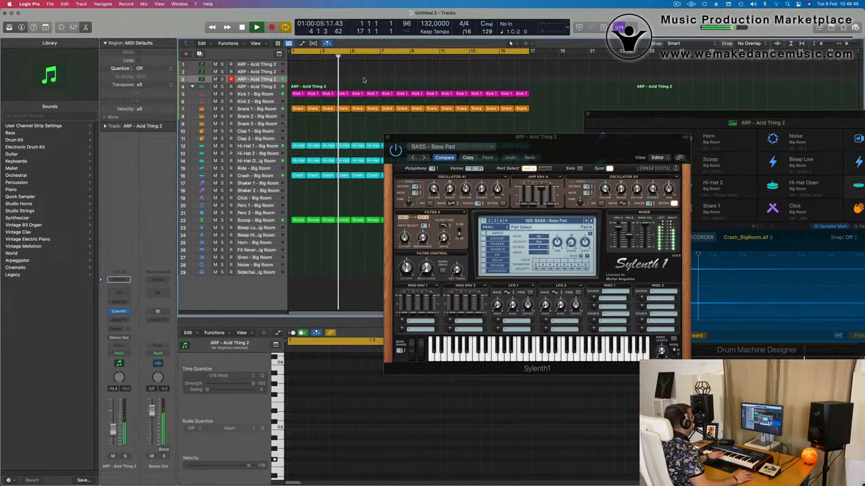
key("space")
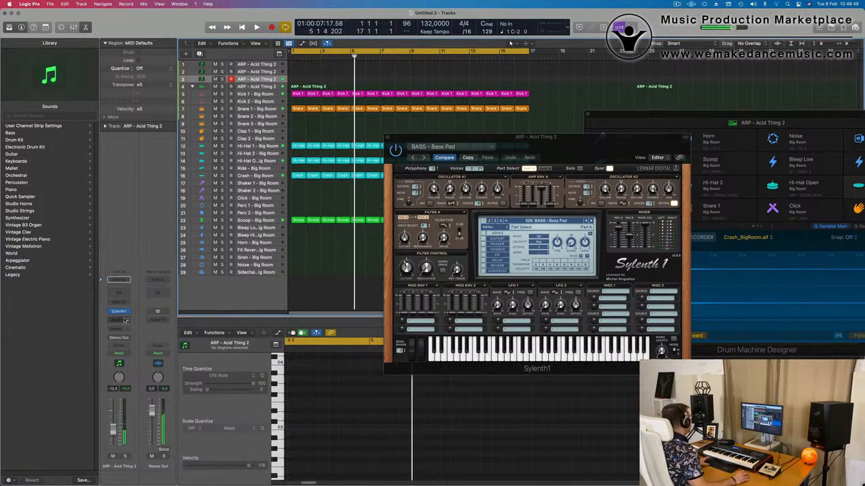
- Insert a Compressor on the Bass Pad track and set its side chain to Kick 1 - Big Room (Inst 3)
left_click(123, 321)
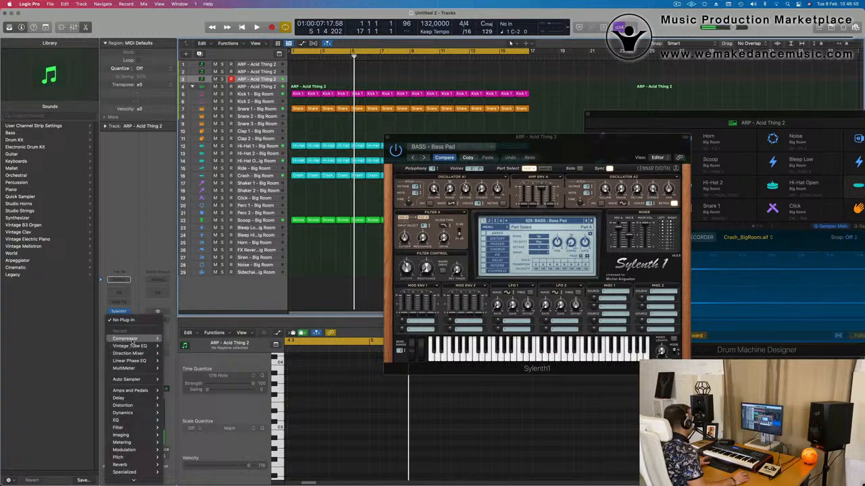
left_click(173, 339)
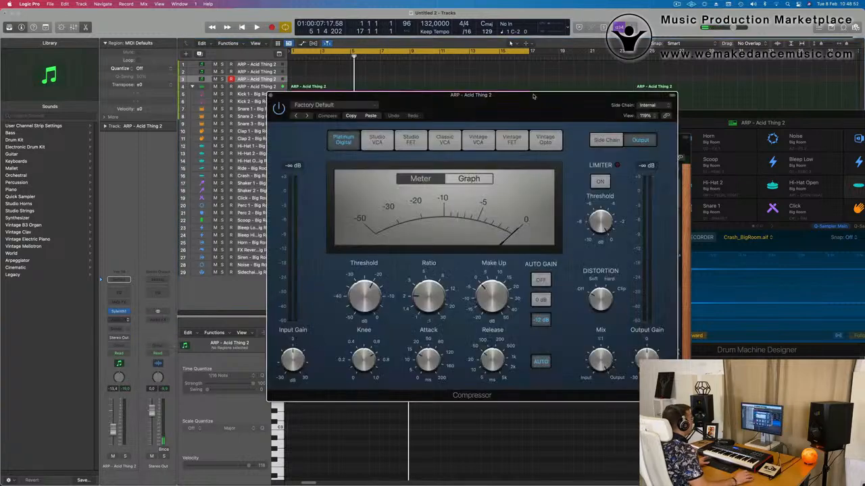
left_click(652, 105)
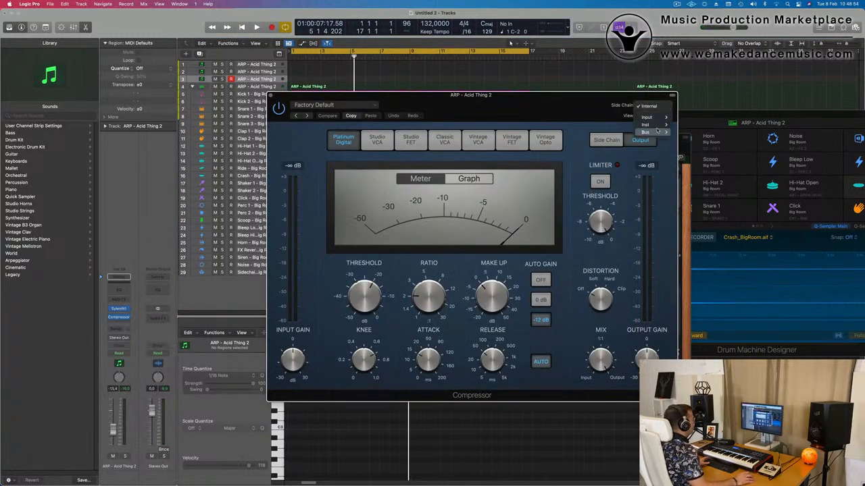
mouse_move(659, 126)
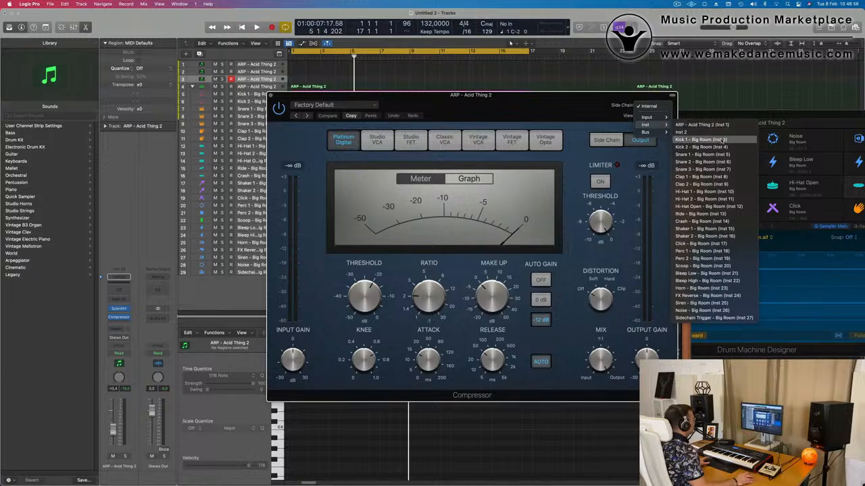
left_click(701, 139)
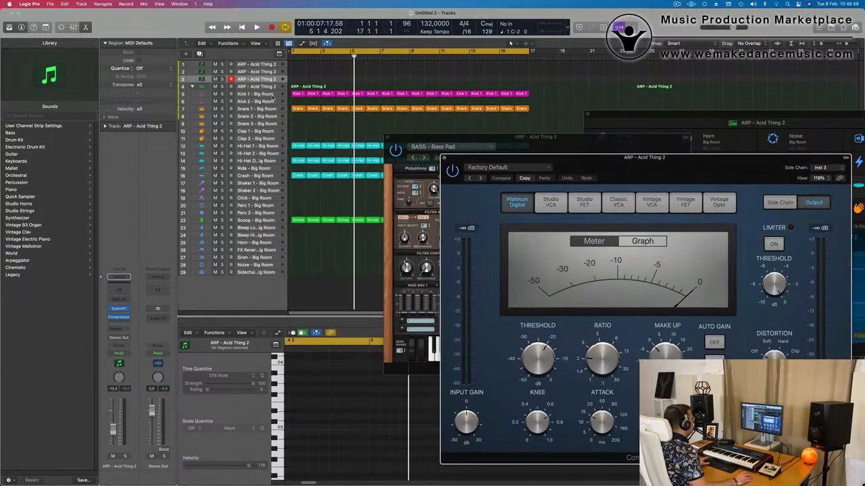
left_click_drag(648, 158, 523, 141)
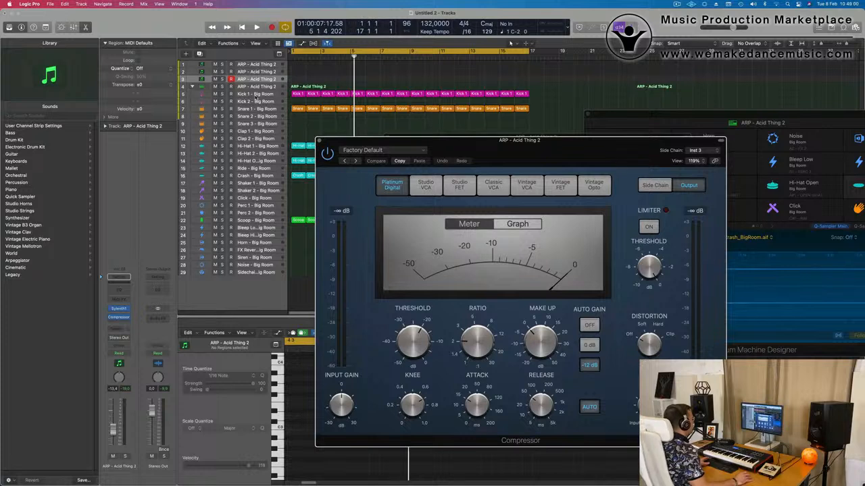
- Disable the compressor's automatic release and set its auto gain to Off while the loop plays
key("space")
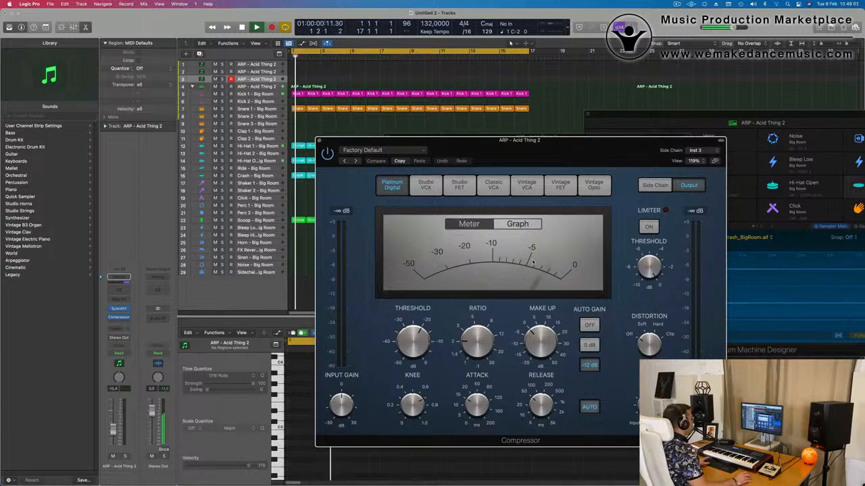
left_click(588, 406)
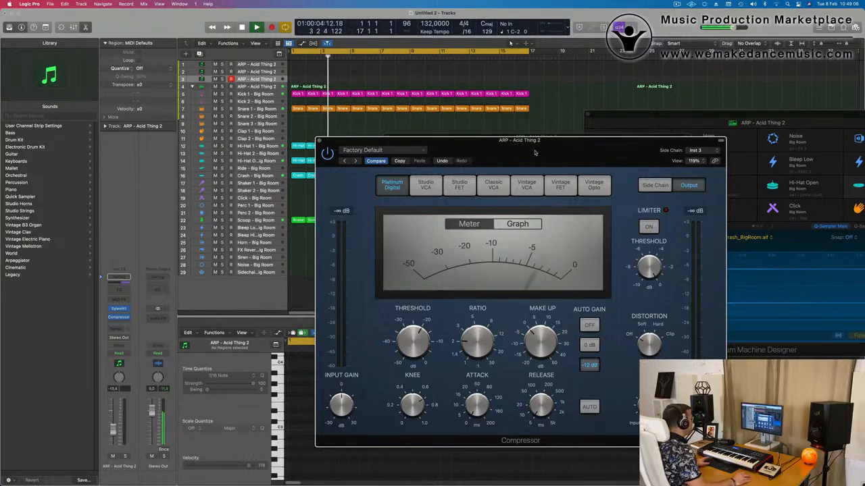
left_click_drag(534, 152, 568, 89)
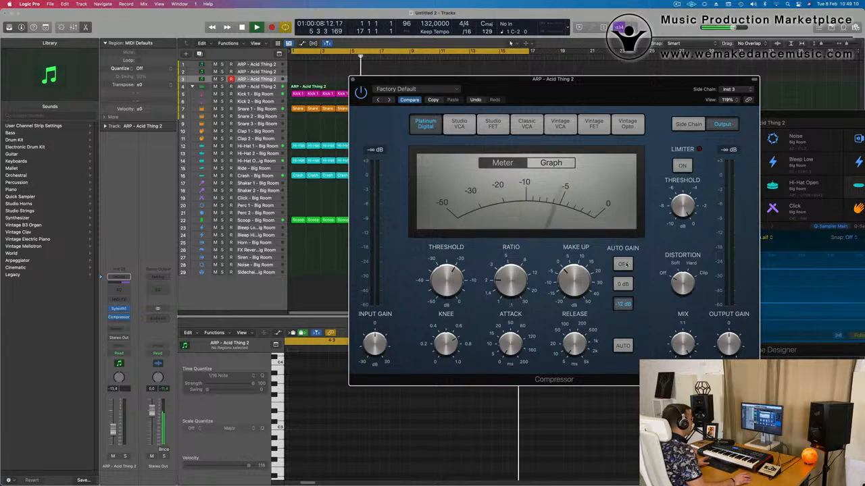
left_click(623, 264)
left_click_drag(648, 87, 633, 97)
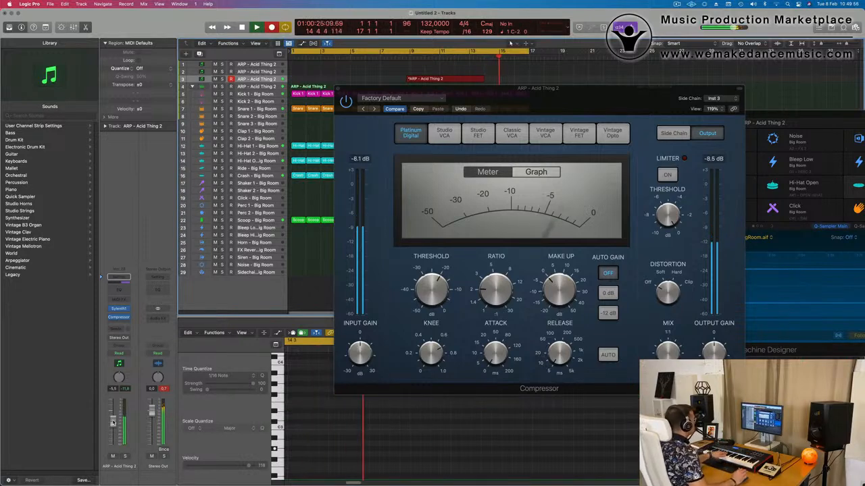
- End the bass recording and split its region at bar 11, splitting the notes that cross the cut
key("space")
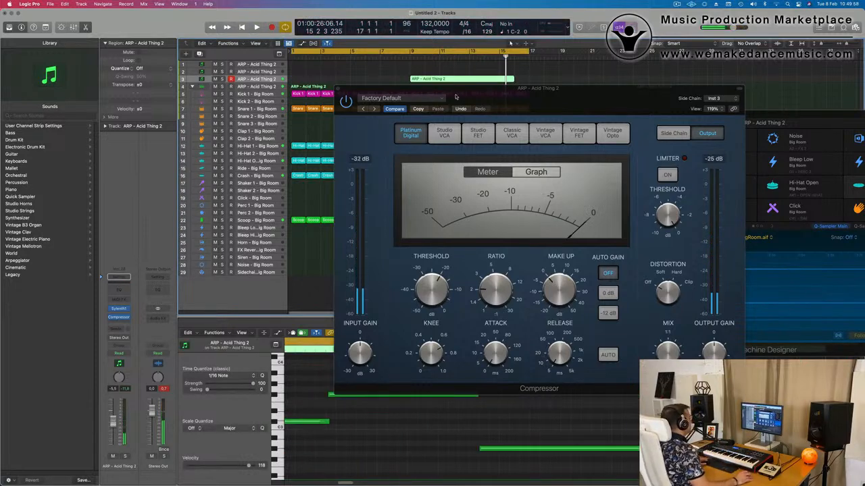
left_click_drag(455, 97, 849, 107)
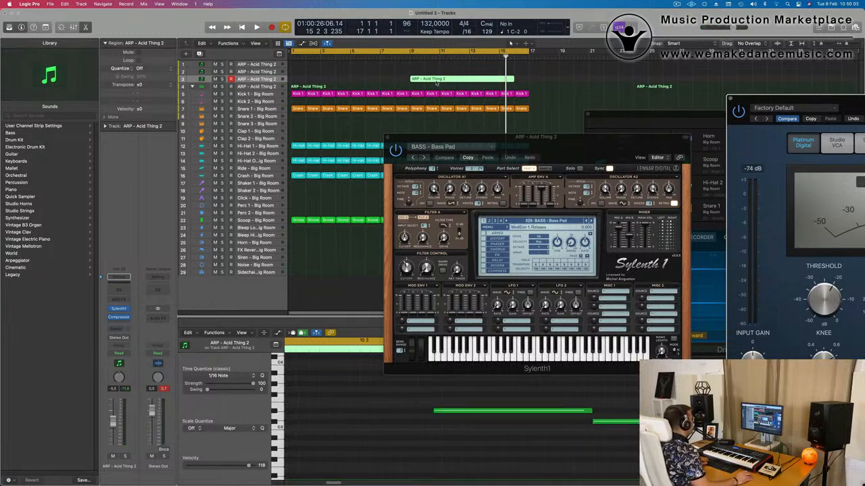
key("Return")
key("space")
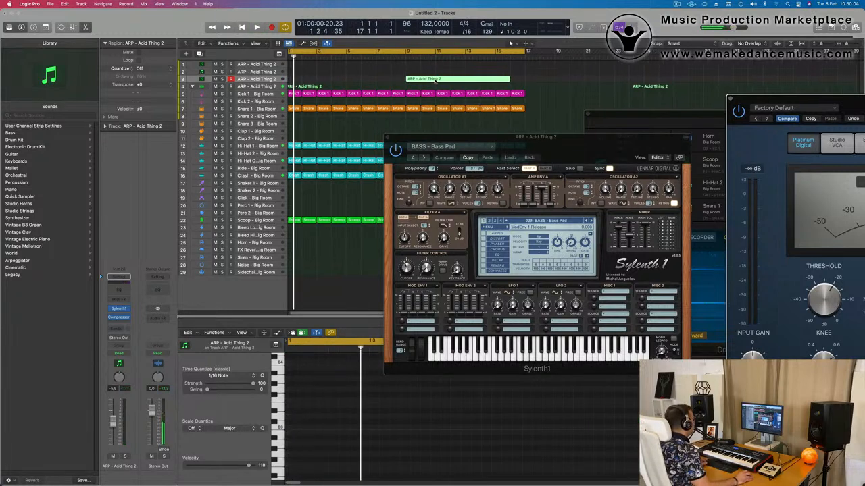
left_click(435, 80)
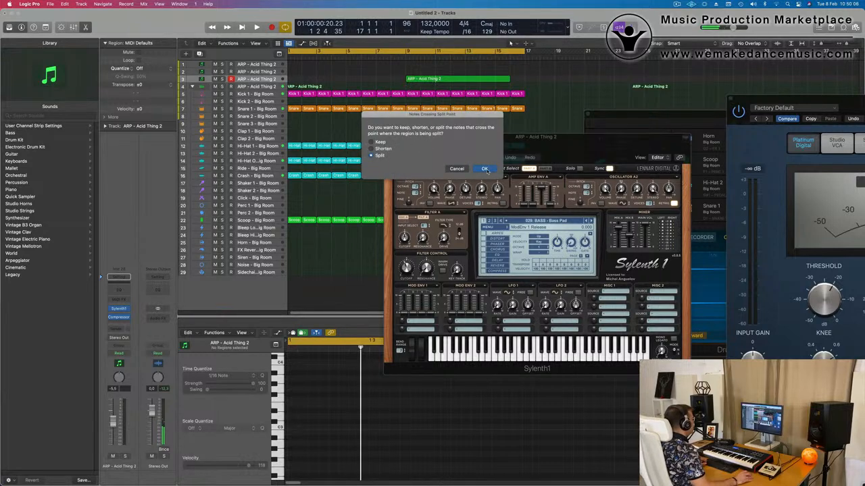
left_click(484, 169)
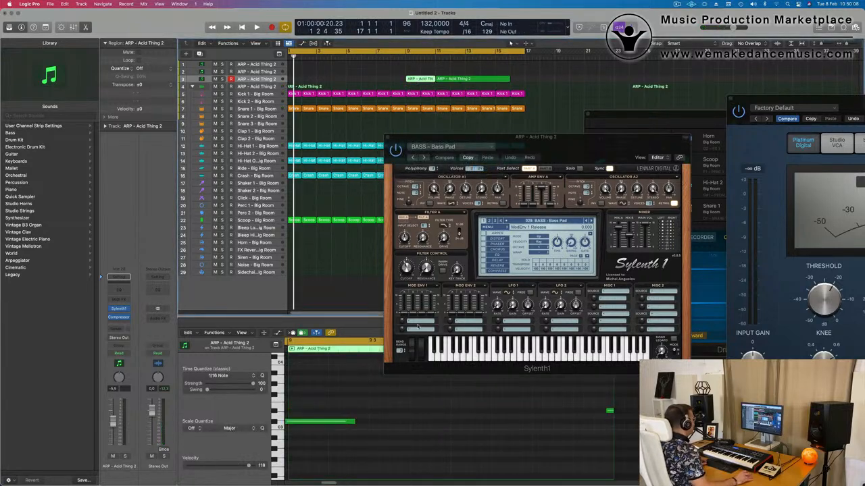
- Move the longer bass region to bar 1 and delete the leftover short region at bar 9
left_click_drag(453, 77, 316, 79)
key("space")
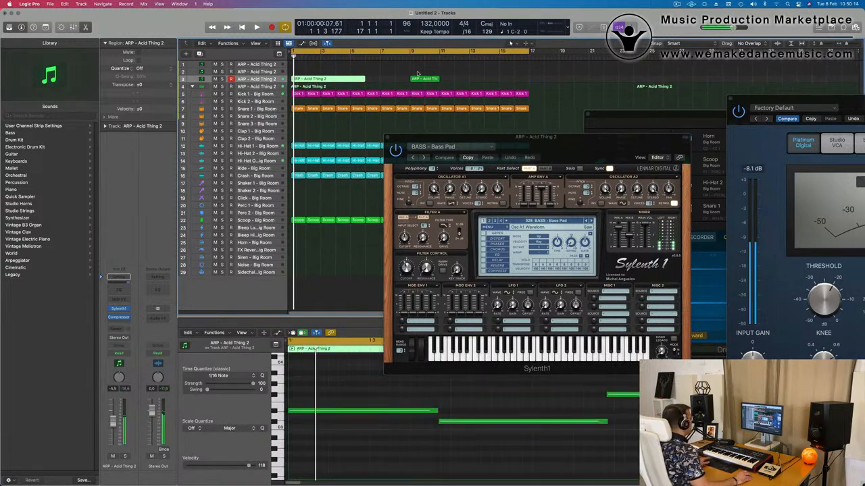
left_click(418, 79)
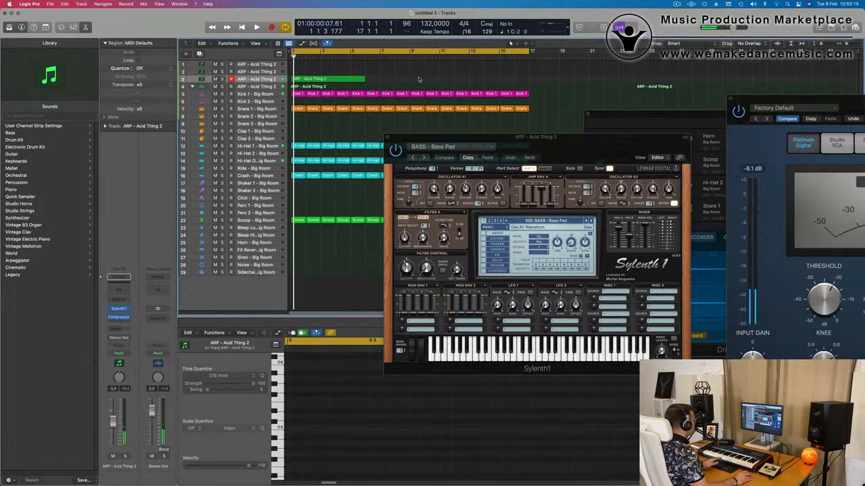
left_click(331, 80)
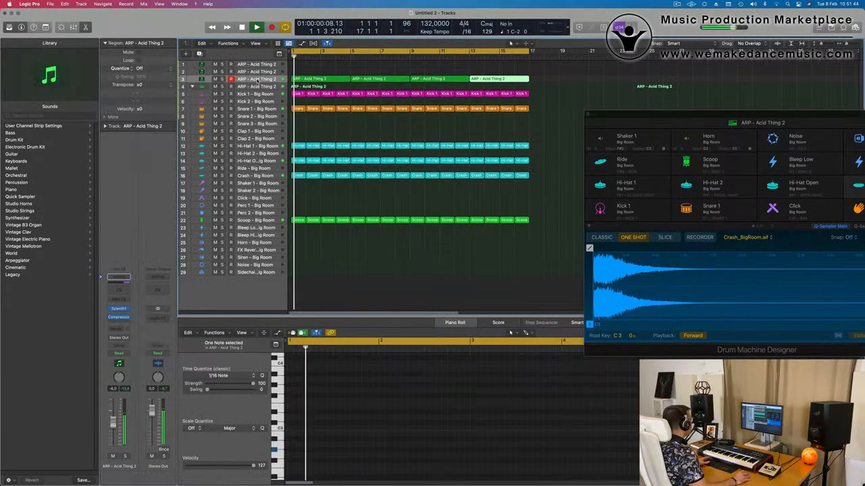
- Duplicate the Bass Pad track with its plug-ins and copy the four bass regions onto the new track
left_click(256, 79)
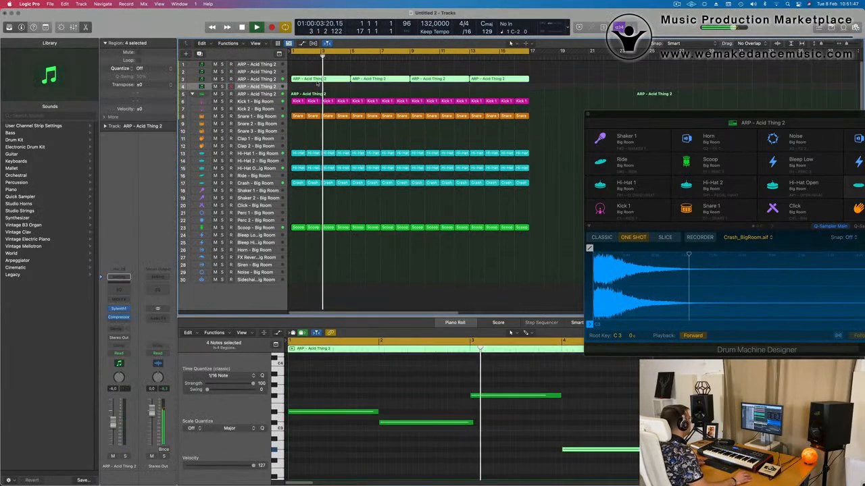
left_click_drag(316, 79, 308, 110)
key("space")
scroll(353, 366, "down", 3)
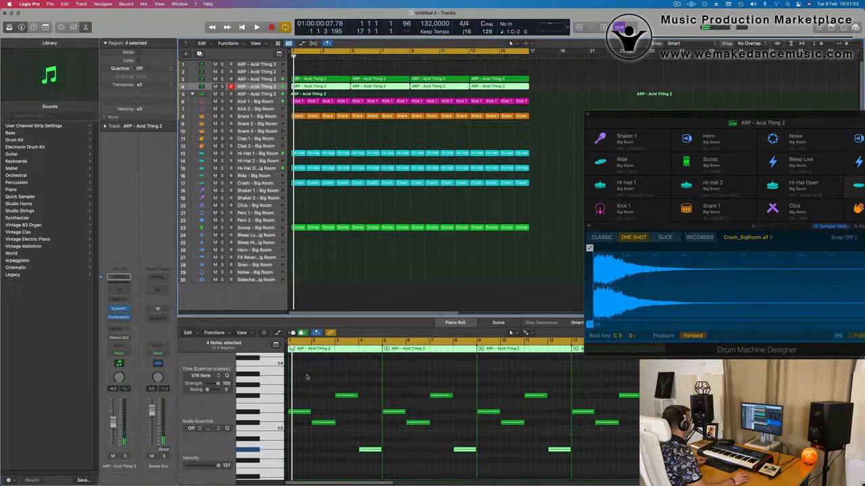
- Select all notes in the four copied regions and transpose them up about an octave
key("super+a")
scroll(317, 406, "up", 2)
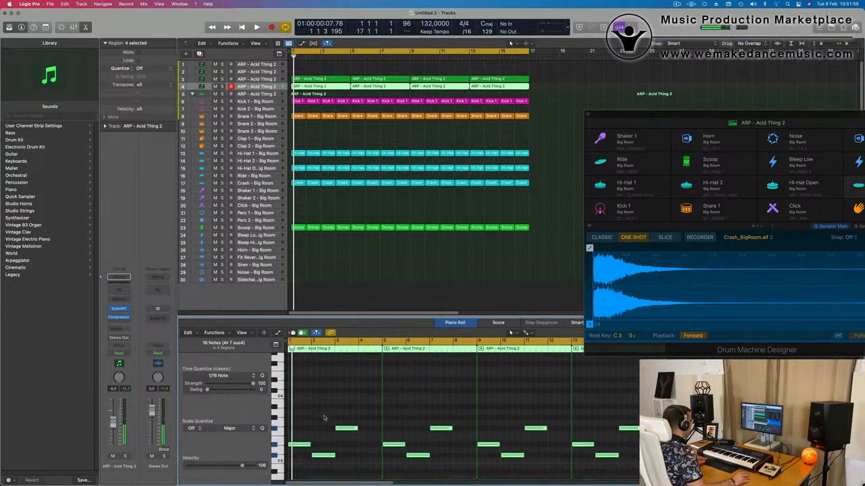
scroll(312, 416, "down", 3)
scroll(310, 417, "up", 3)
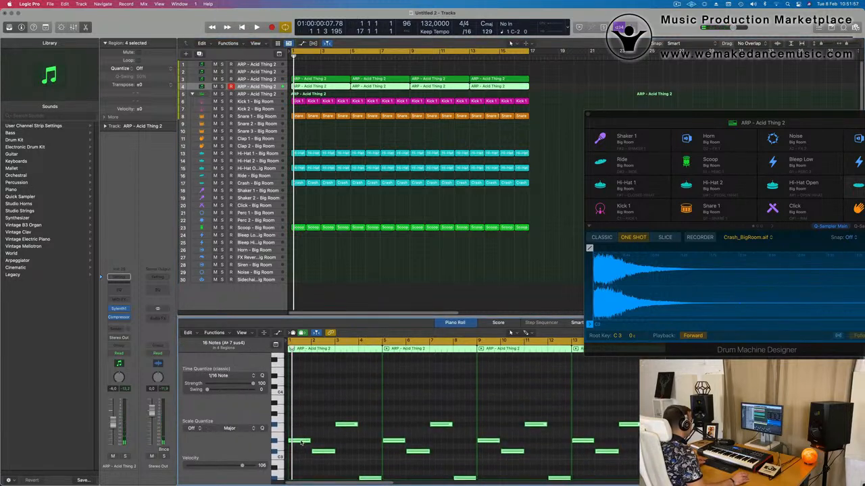
left_click_drag(302, 442, 303, 381)
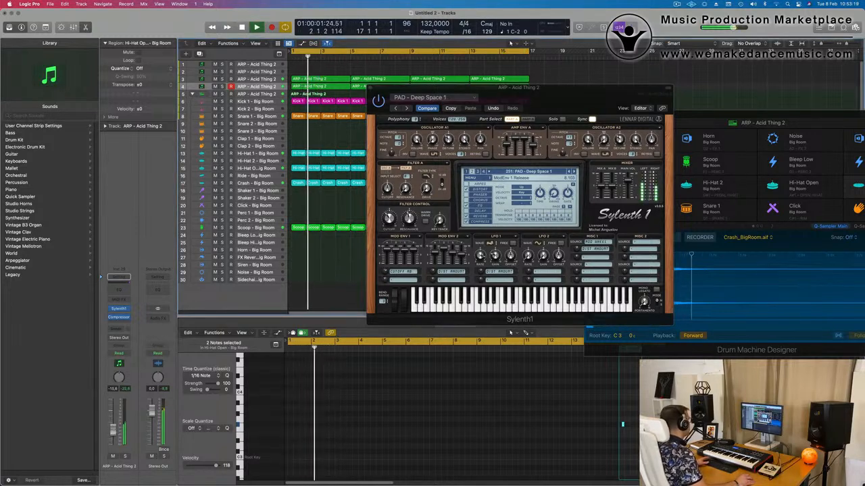
- Lower the Mod Env 2 attack of the PAD - Deep Space 1 preset in Sylenth1 while the loop plays
key("space")
key("space")
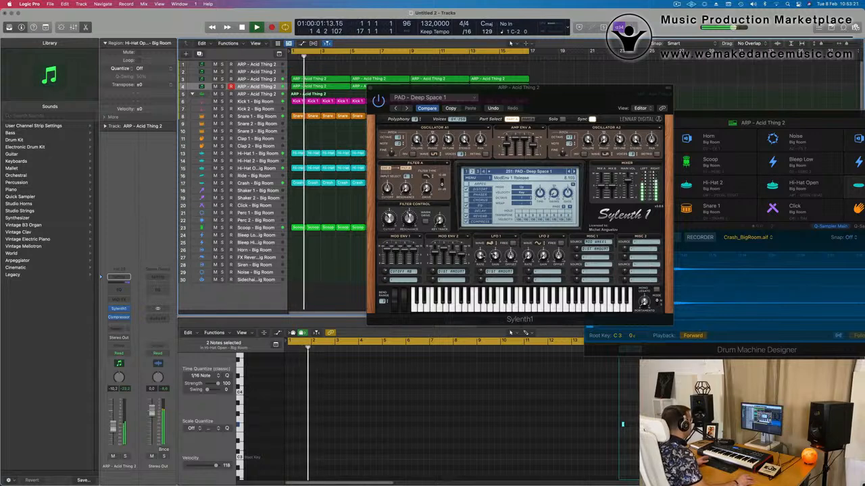
key("space")
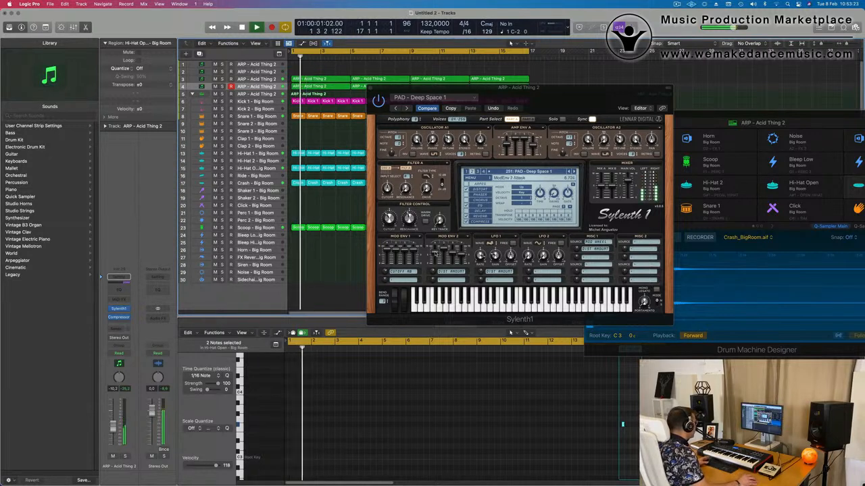
left_click(435, 254)
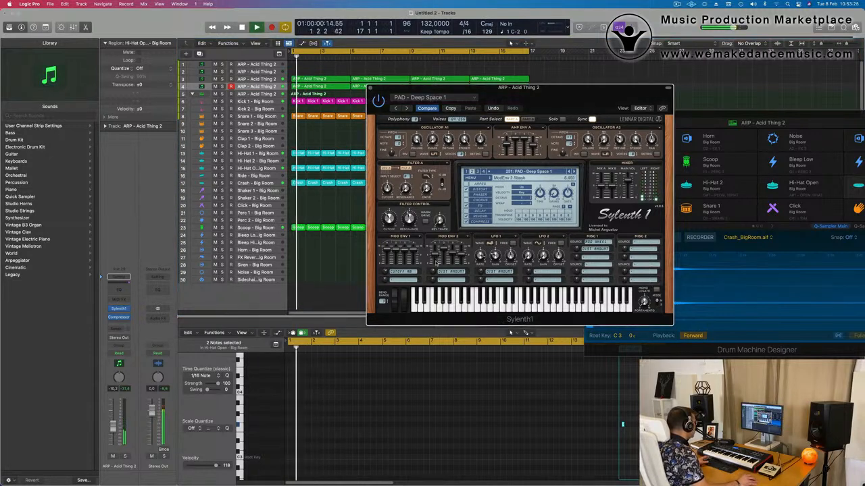
left_click_drag(435, 254, 435, 262)
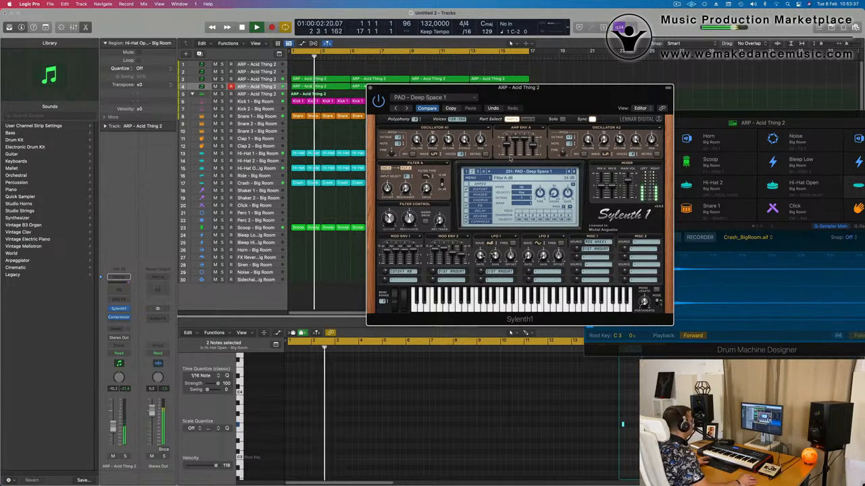
- Play the soloed PAD - Deep Space 1 track from the start to check its sound
left_click_drag(510, 87, 503, 63)
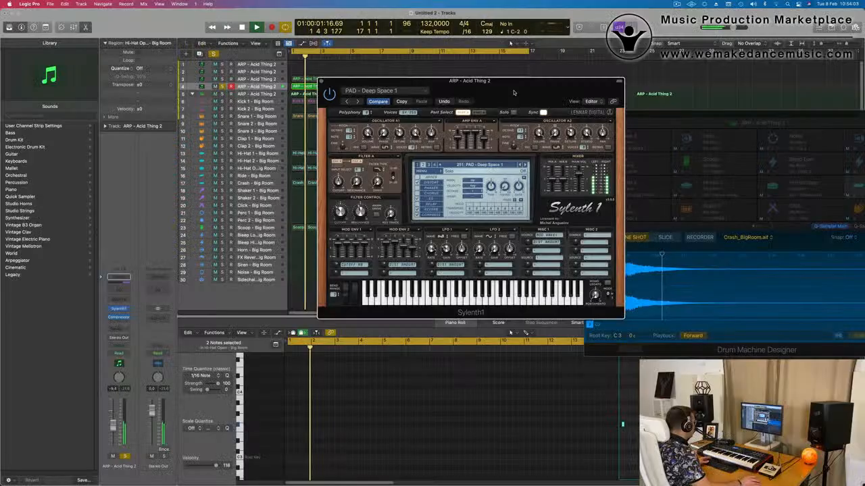
key("space")
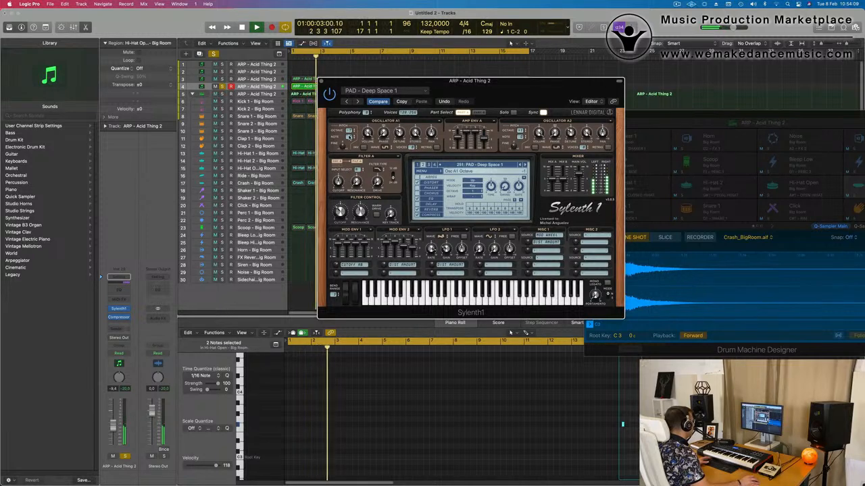
key("space")
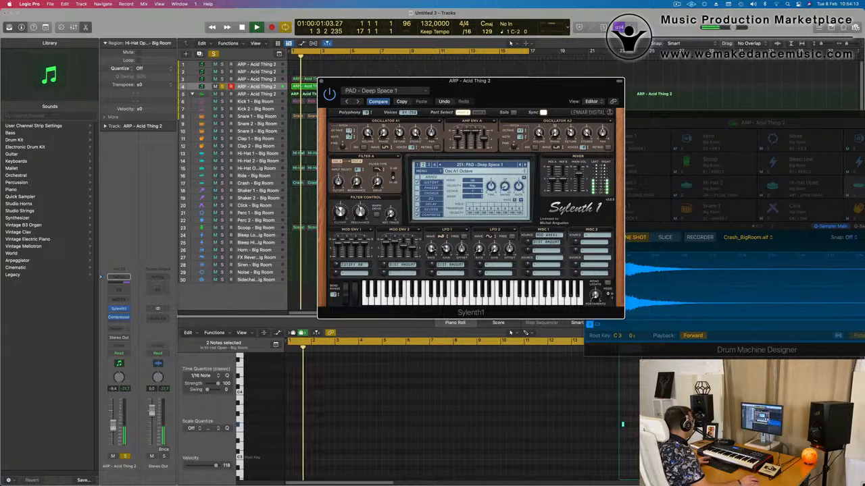
- Unsolo the PAD - Deep Space 1 track, play it with the full mix and close its Sylenth1 window
left_click_drag(491, 91, 535, 83)
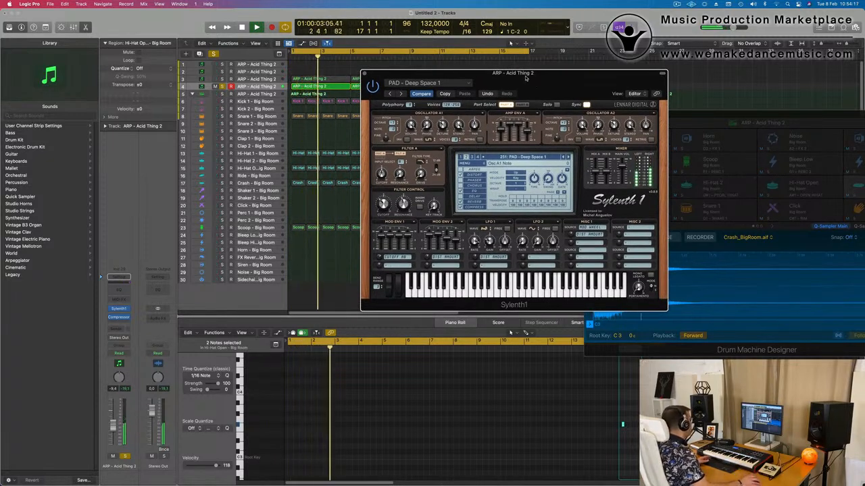
mouse_move(535, 83)
left_mouse_down()
mouse_move(574, 83)
mouse_move(540, 92)
left_mouse_up()
left_click(125, 457)
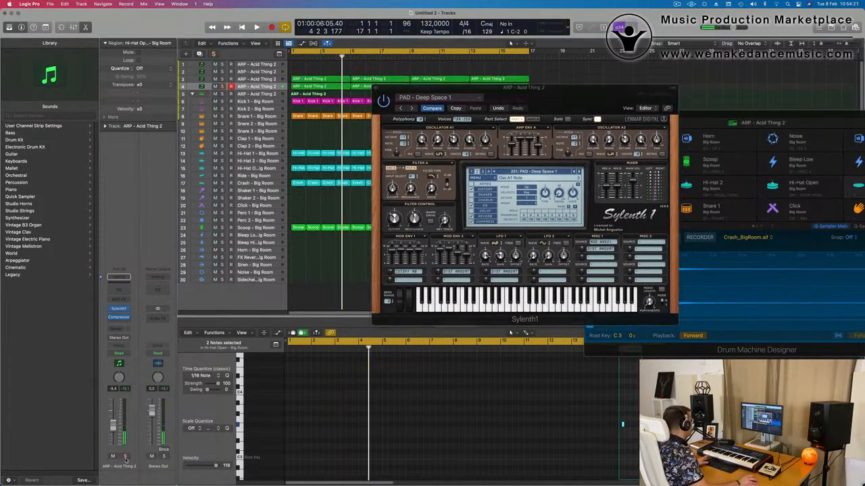
key("Return")
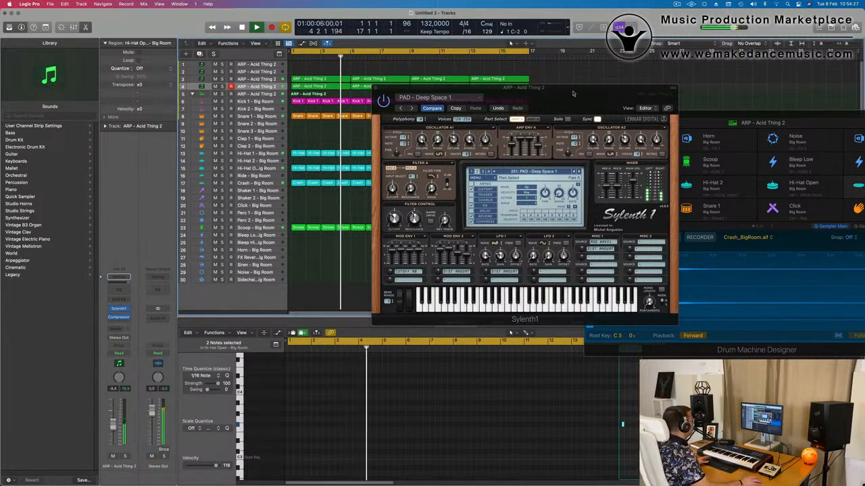
left_click_drag(573, 93, 444, 192)
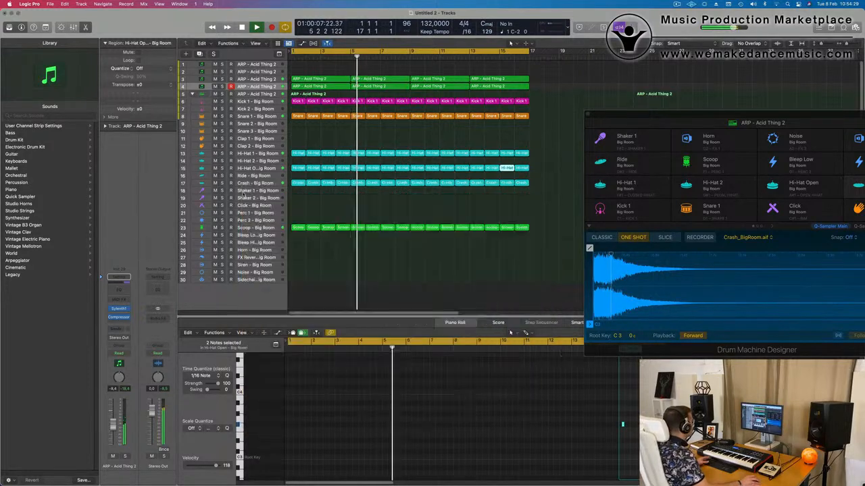
left_click(246, 186)
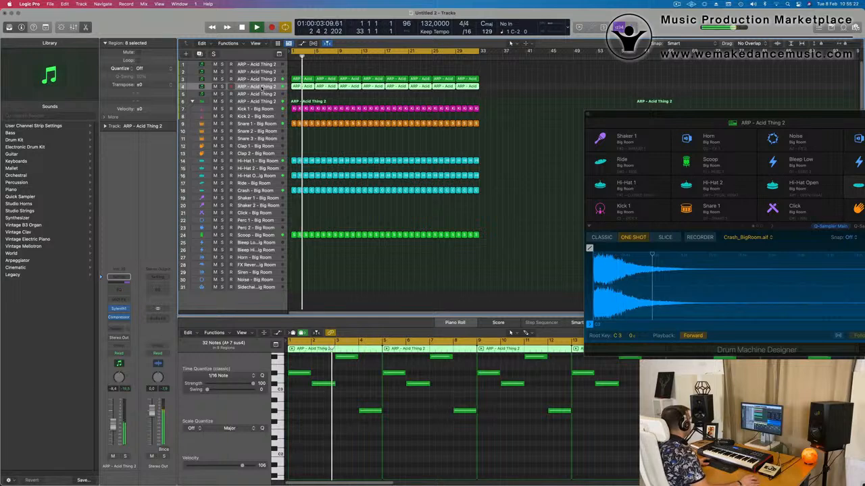
- Add a Bus 5 send to the pad track and insert a stereo SilverVerb on the new Aux 5 channel
left_click(119, 277)
mouse_move(117, 340)
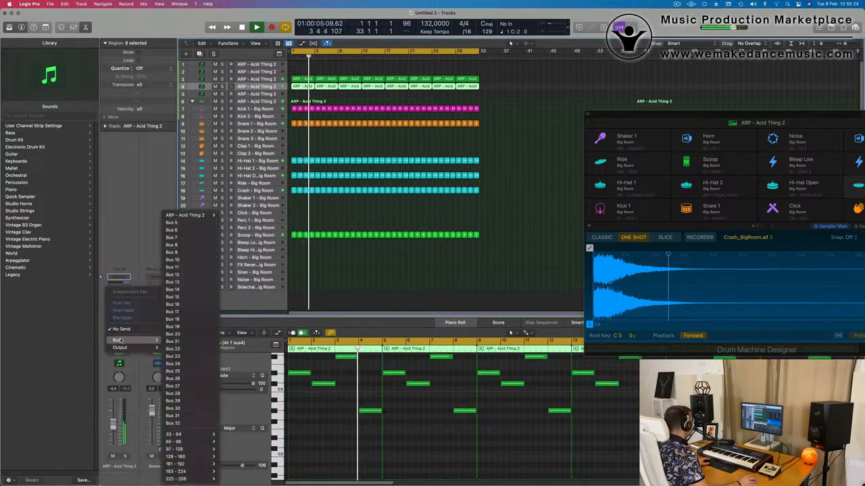
left_click(182, 224)
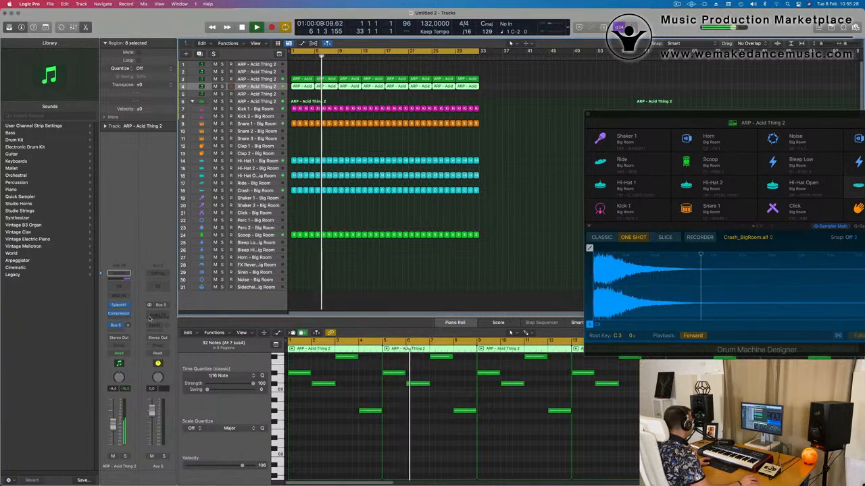
left_click(157, 314)
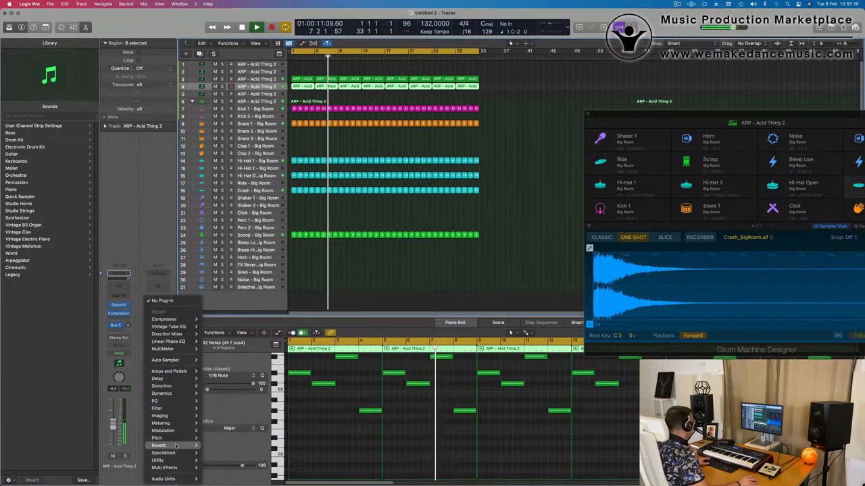
mouse_move(162, 446)
mouse_move(217, 460)
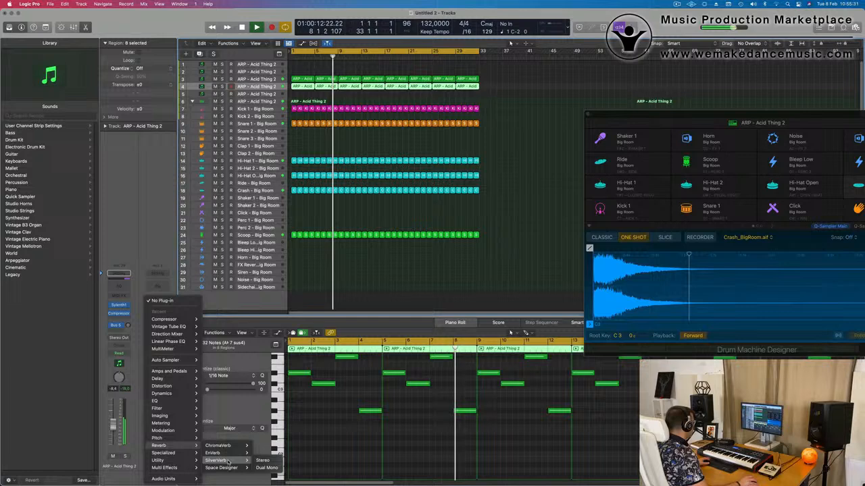
left_click(262, 460)
- Load the grandiose preset in SilverVerb with the wet output at about 94%, and close the plug-in
left_click(348, 104)
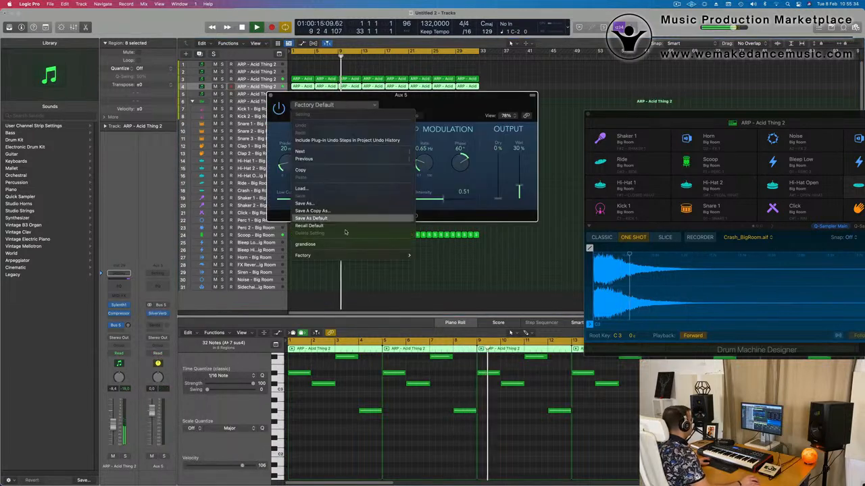
left_click(338, 242)
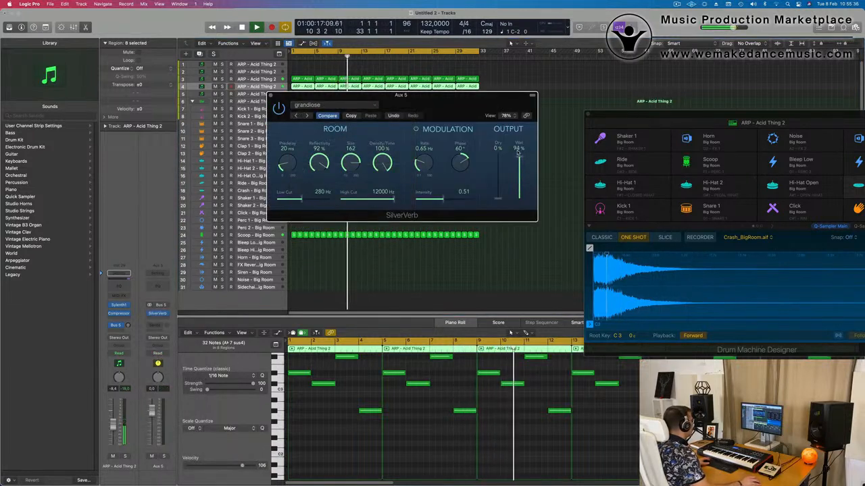
left_click(273, 95)
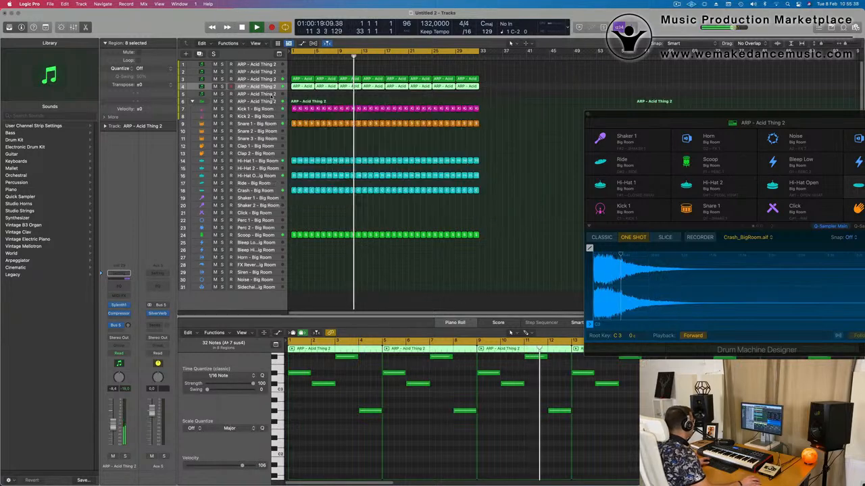
- Set the pad track's Bus 5 send level to about -10.6 dB while the loop plays from the start
left_click(231, 87)
key("Return")
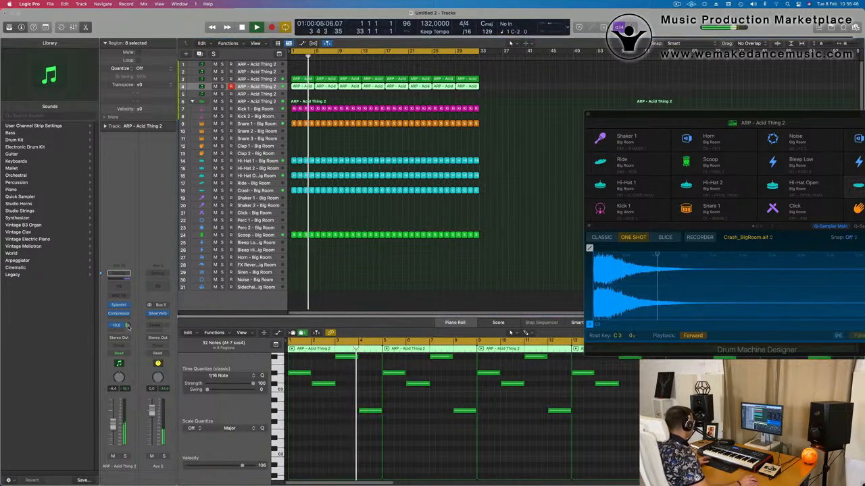
left_click(380, 300)
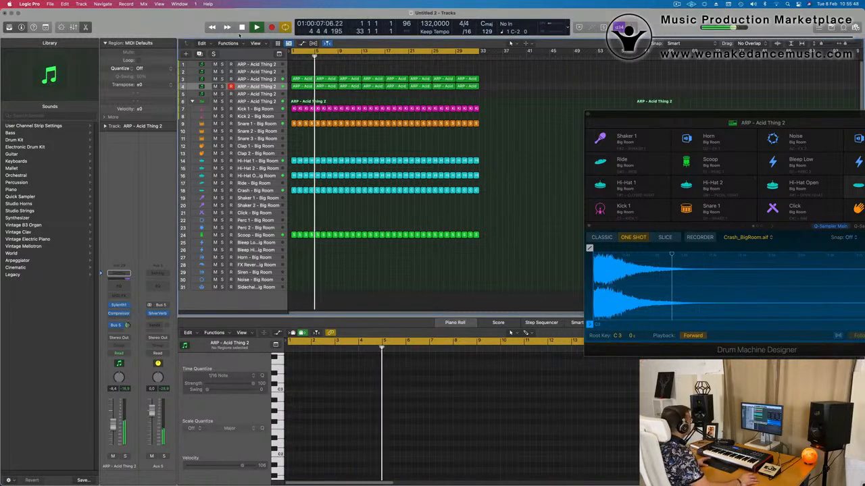
- Record a one-bar bass part of four repeated notes on the empty fifth track with Sylenth1's BASS - Moog Bass preset
left_click(190, 86)
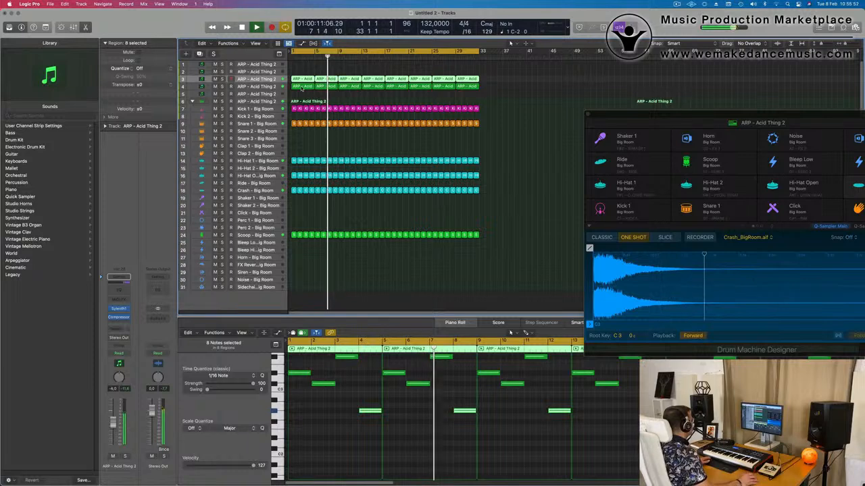
left_click(270, 95)
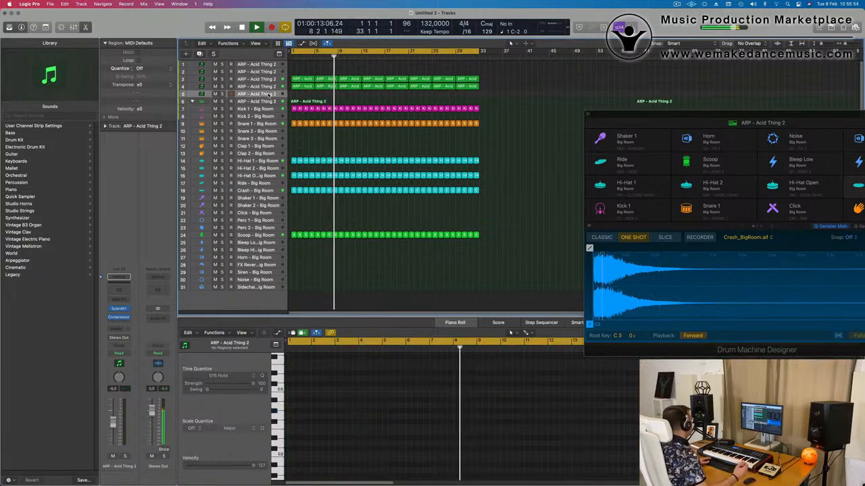
left_click(119, 311)
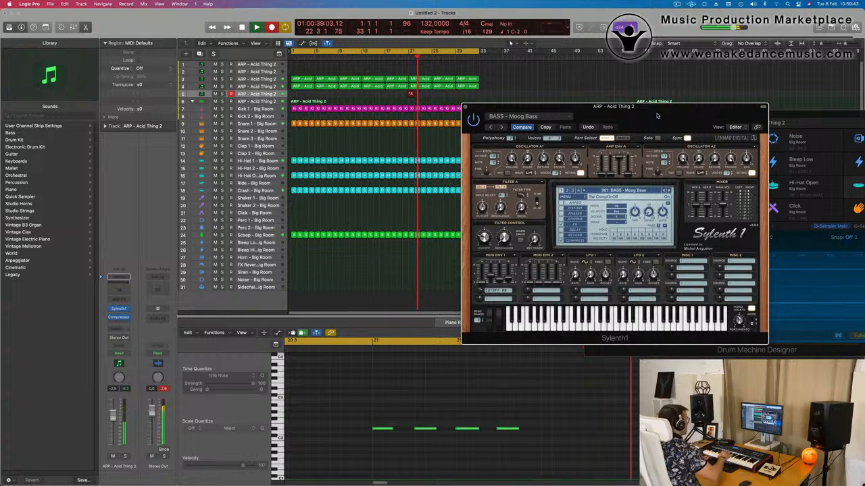
key("space")
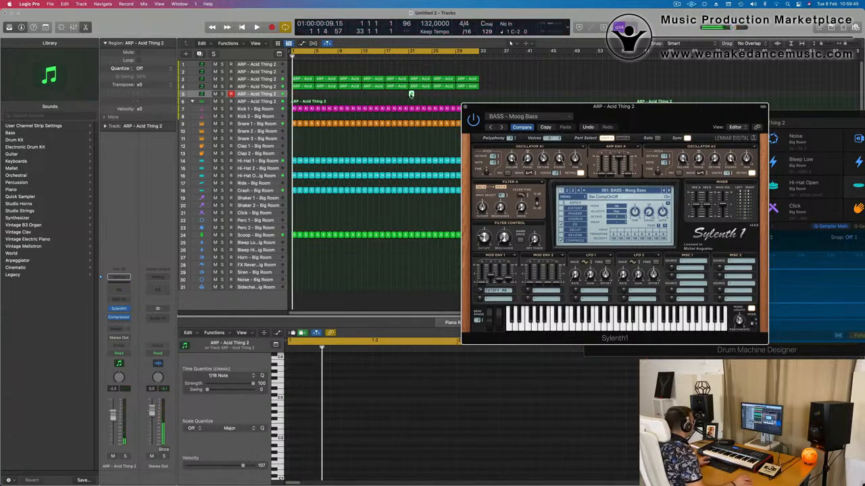
- Move the recorded bass region to bar 1 of its track and play it with the loop
left_click_drag(412, 94, 295, 94)
left_click(358, 445)
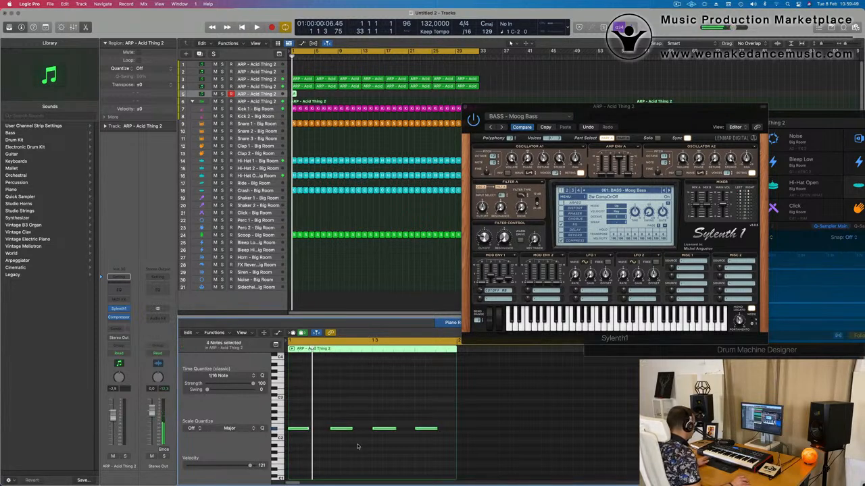
key("space")
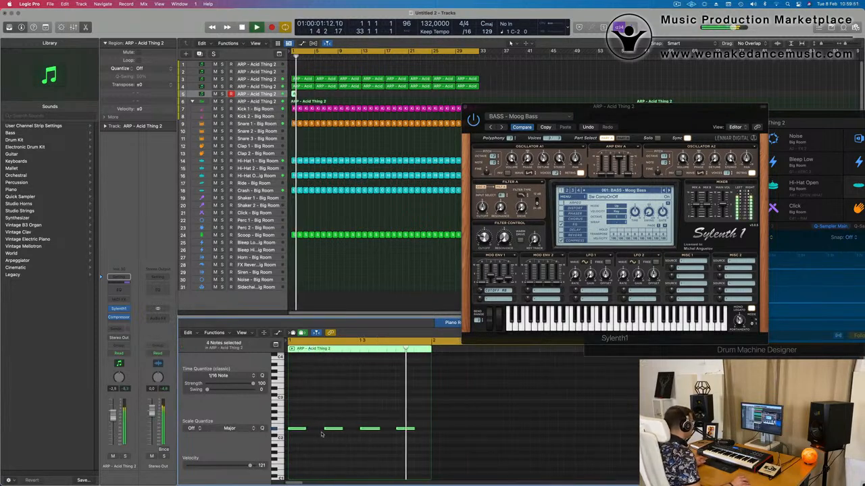
left_click_drag(699, 107, 562, 214)
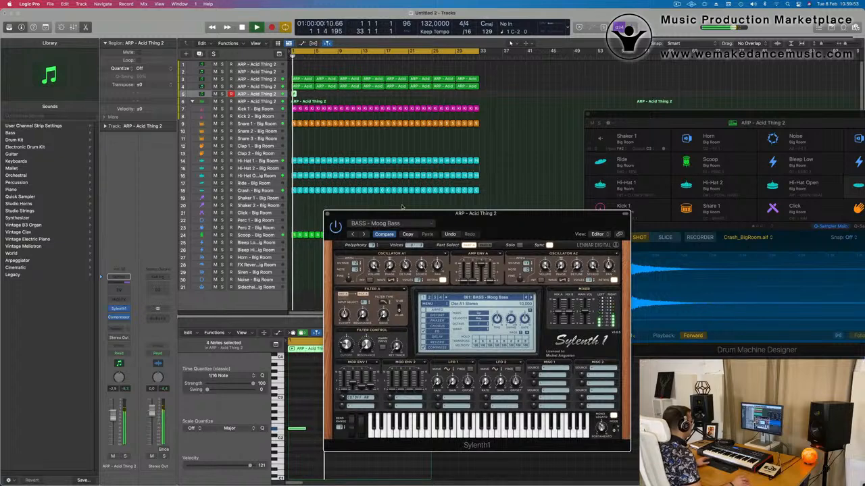
left_click(669, 184)
- Select the one-bar bass region and repeat it every two bars up to bar 33
left_click(294, 94)
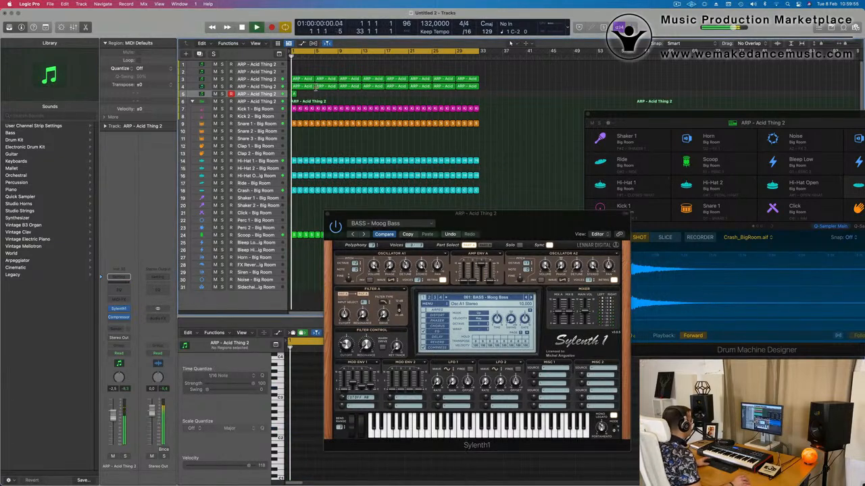
left_click(295, 102)
left_click_drag(600, 233, 734, 118)
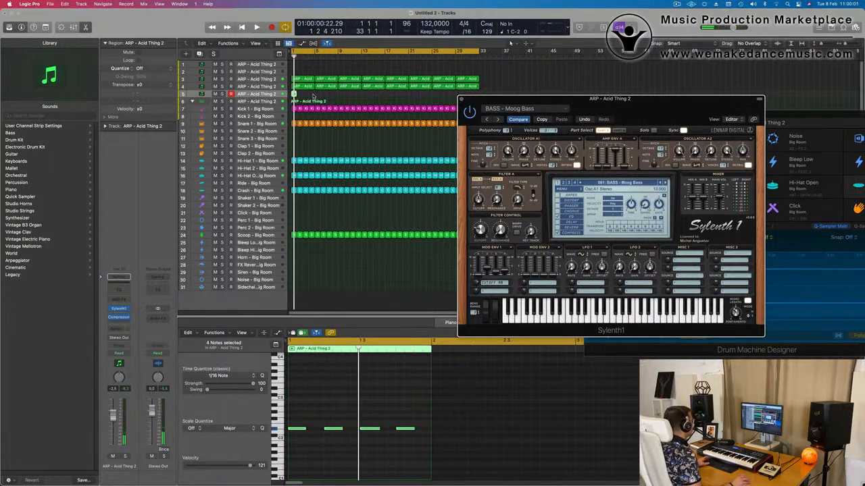
left_click_drag(312, 96, 290, 95)
key("super+r")
key("super+r")
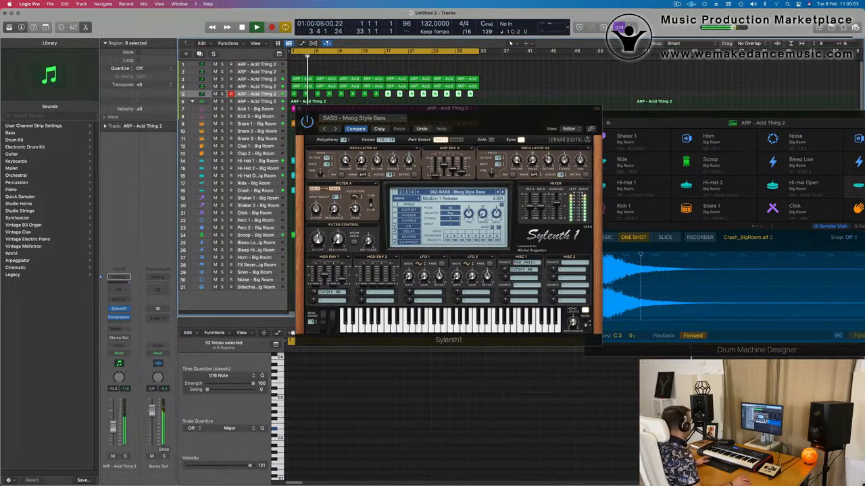
- Audition the BASS - Offbeat Bass preset against the loop and return to BASS - Moog Style Bass
left_click_drag(465, 115, 588, 139)
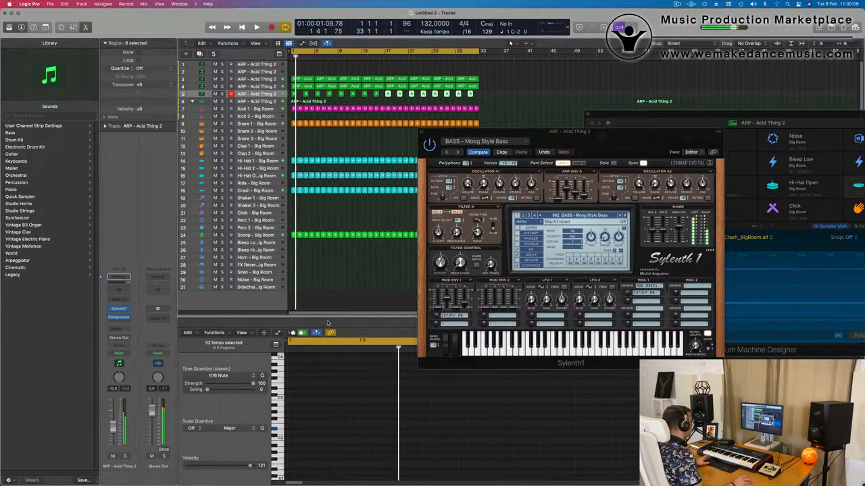
left_click(624, 215)
left_click(620, 216)
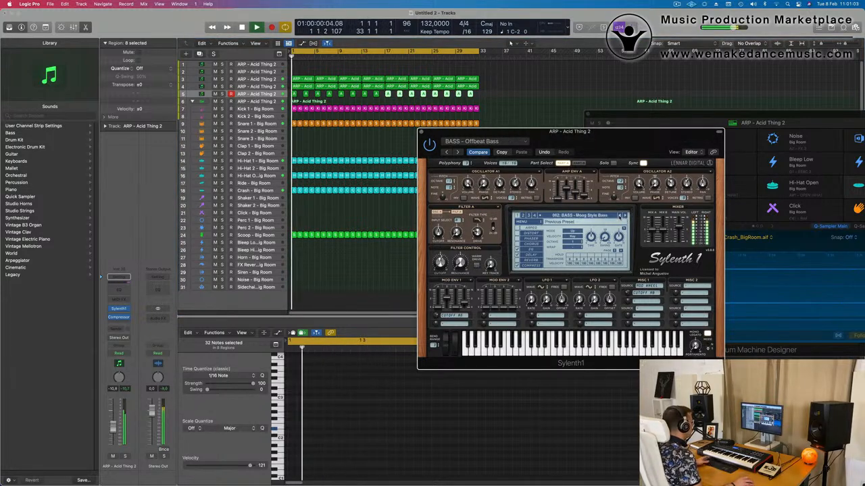
- Play the loop with the Moog Style Bass track's volume at -10.3 dB and close its Sylenth1 window
left_click_drag(598, 143, 496, 159)
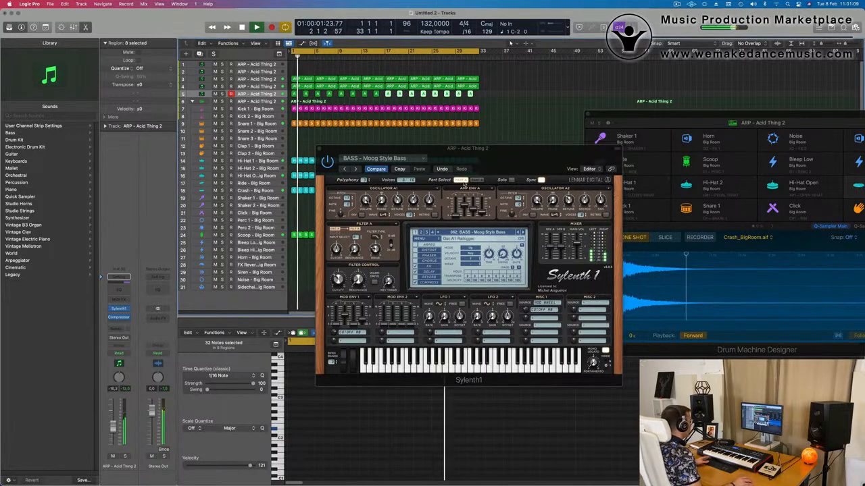
left_click_drag(452, 167, 435, 164)
left_click_drag(488, 152, 441, 149)
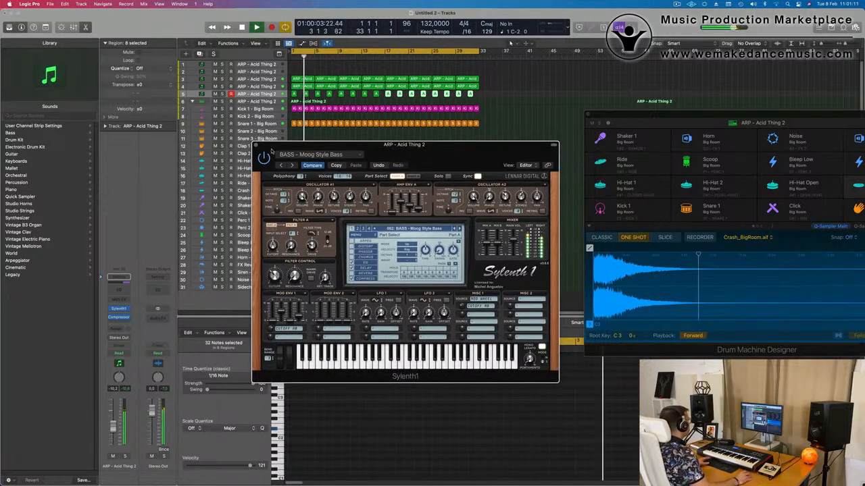
left_click_drag(266, 146, 344, 189)
left_click(332, 190)
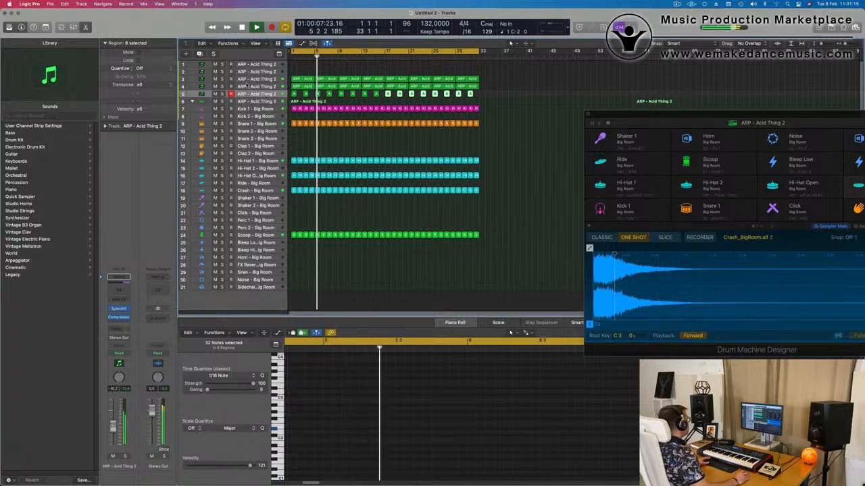
- Duplicate the Bass Pad track above the original and copy its first four-bar region onto the duplicate
left_click(200, 78)
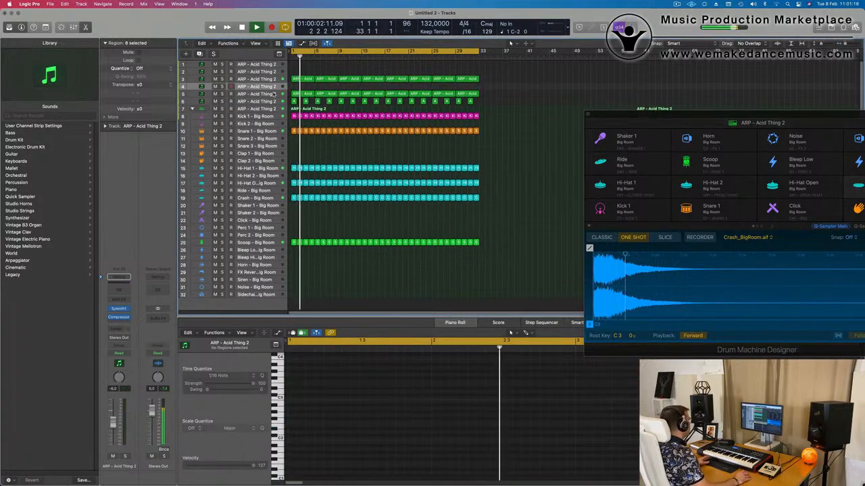
key("super+d")
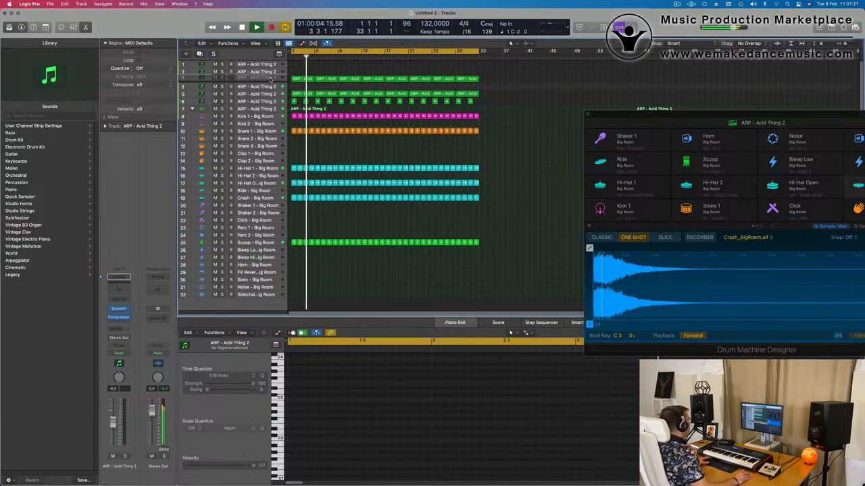
mouse_move(307, 75)
left_mouse_down()
mouse_move(303, 87)
mouse_move(302, 79)
left_mouse_up()
left_click(302, 87)
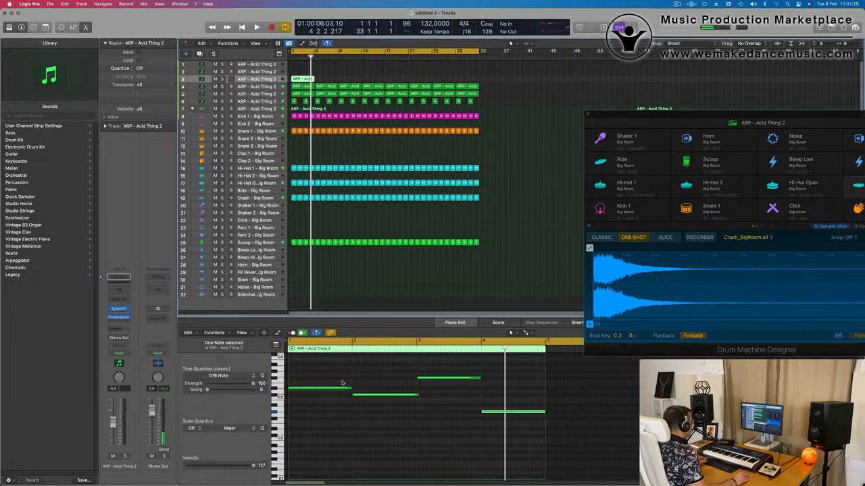
- Select all four notes in the copied region and shorten them to brief stabs at the start of each bar
left_click_drag(341, 364, 467, 435)
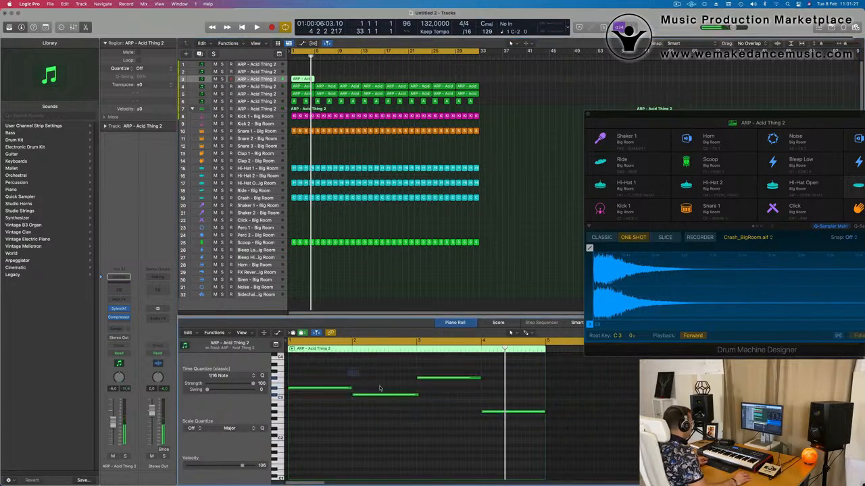
left_click_drag(349, 371, 483, 415)
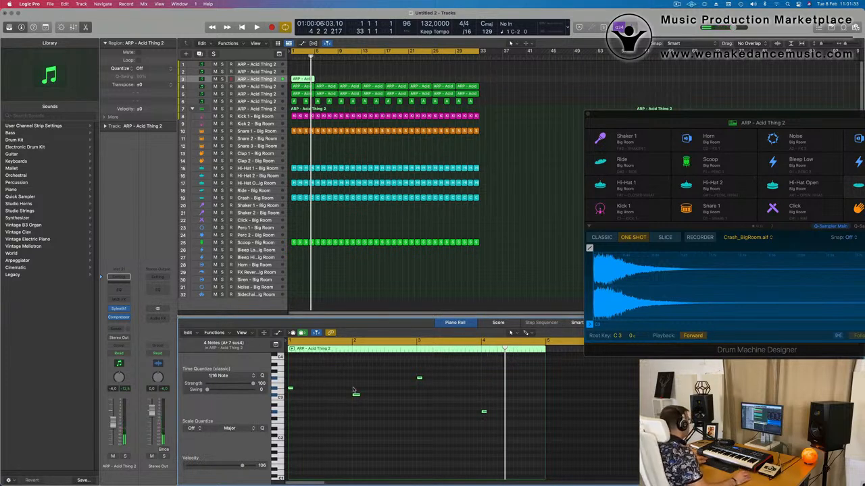
scroll(352, 391, "up", 5)
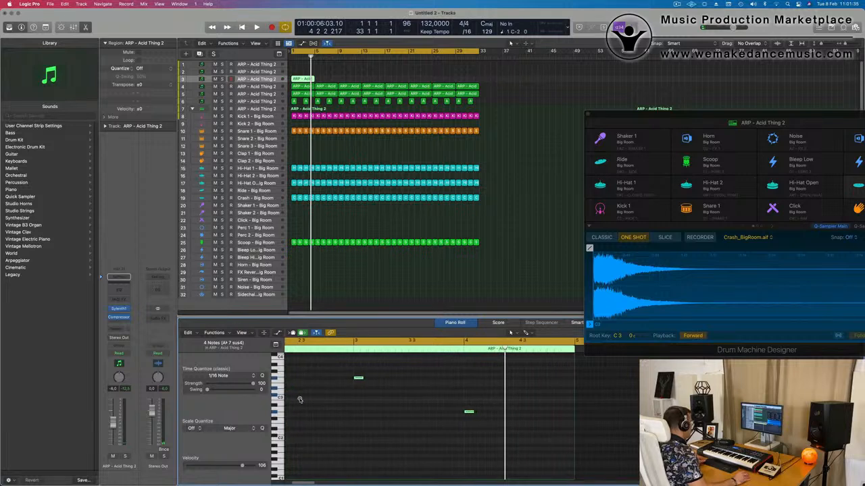
- Shorten the first note of the copied region and move the bar 2 note up into bar 1
scroll(304, 396, "left", 5)
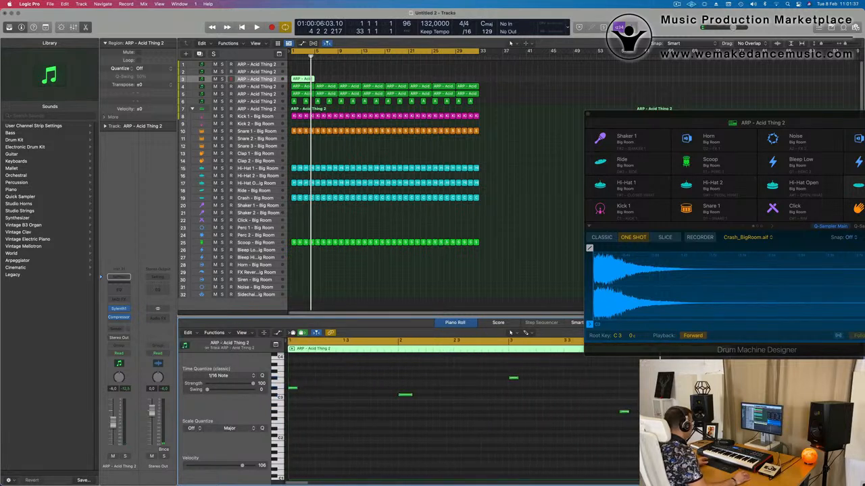
left_click(295, 390)
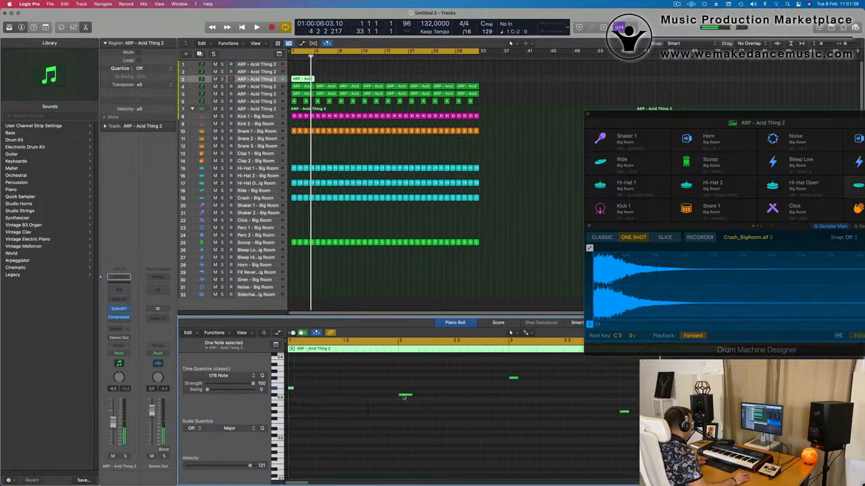
left_click_drag(404, 396, 305, 378)
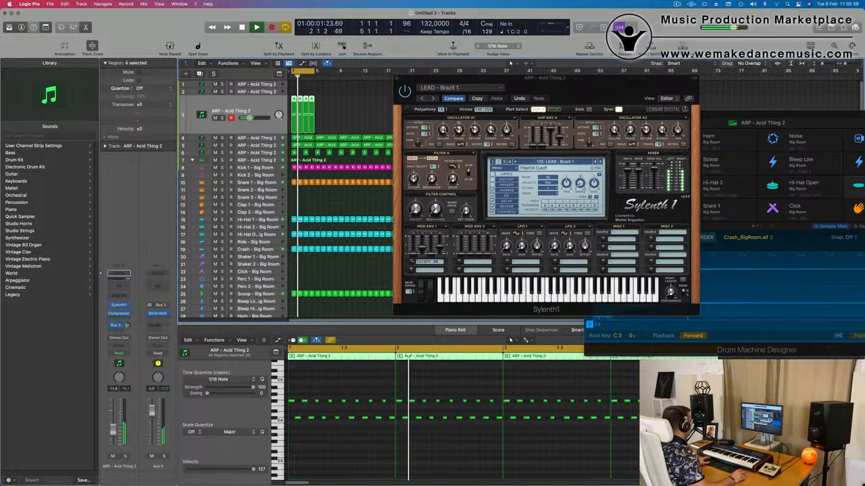
- Close the LEAD - Brazil 1 Sylenth1 window and raise the eight upper notes of bar 2 by two semitones
left_click_drag(429, 77, 282, 119)
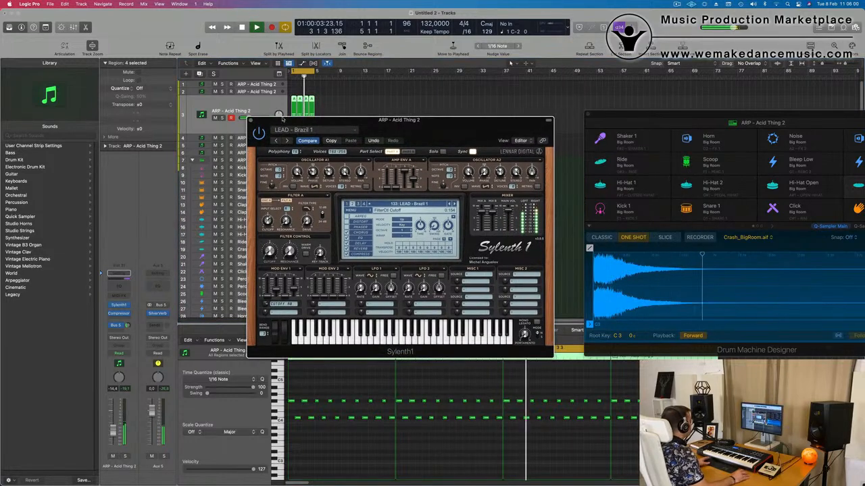
left_click(250, 120)
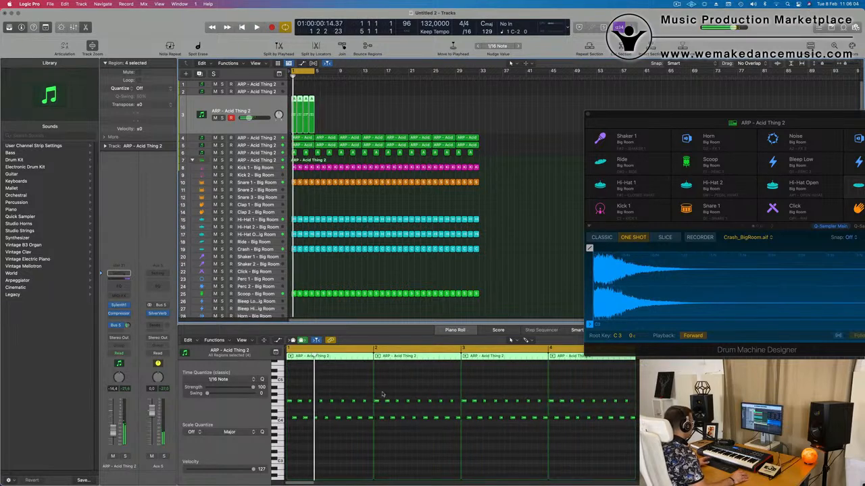
left_click_drag(375, 396, 439, 403)
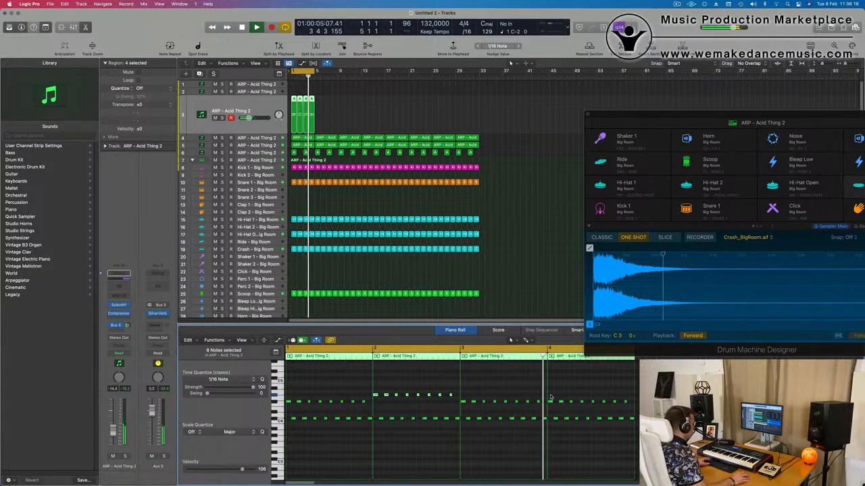
- Transpose the eight lower notes of bar 4 down five semitones while the loop plays
left_click_drag(551, 398, 626, 408)
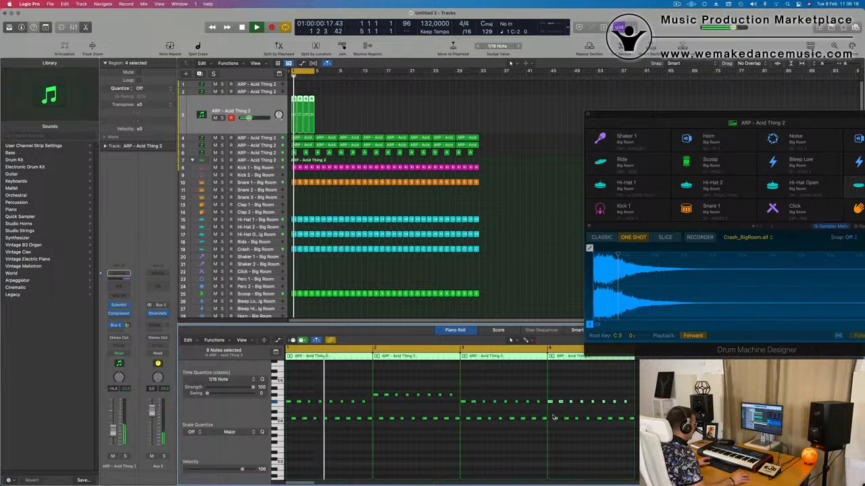
left_click_drag(242, 468, 250, 468)
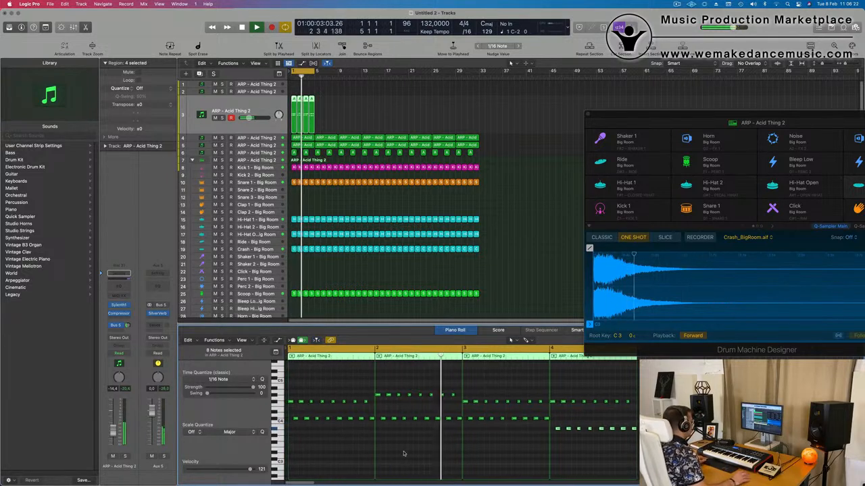
scroll(399, 454, "down", 3)
scroll(398, 454, "right", 5)
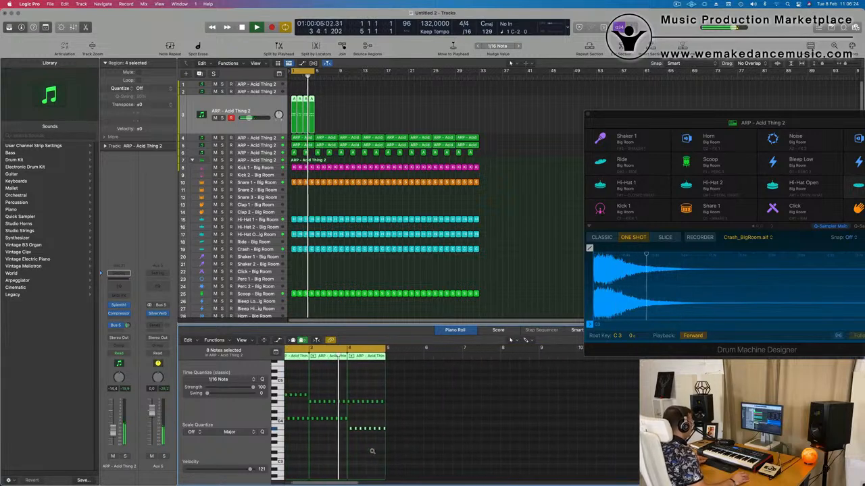
scroll(405, 443, "up", 3)
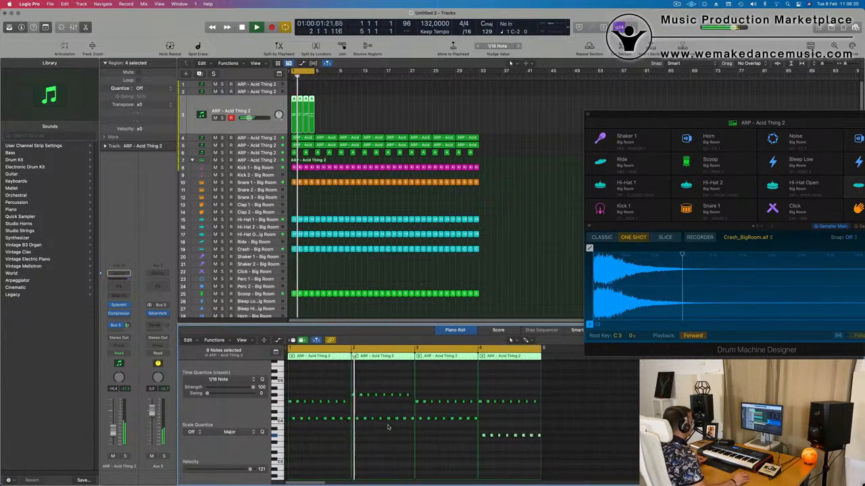
scroll(412, 436, "up", 2)
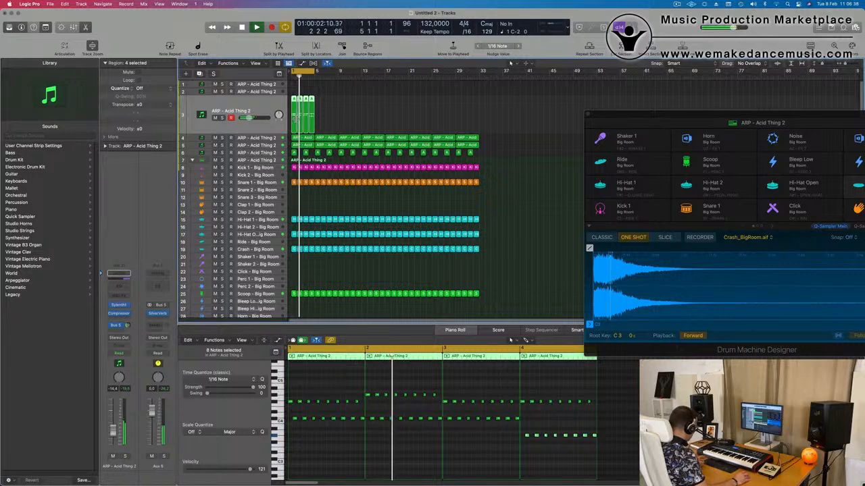
- Join the four one-bar regions on track 3 into a single region and play it back
key("super+j")
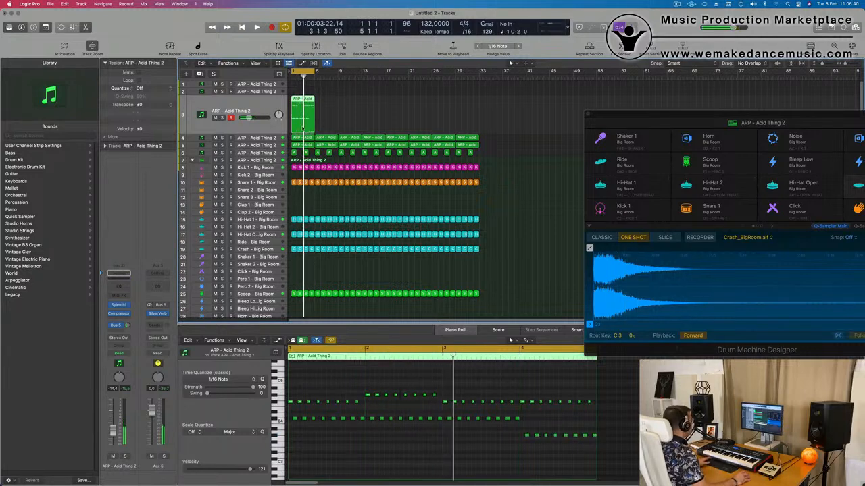
key("space")
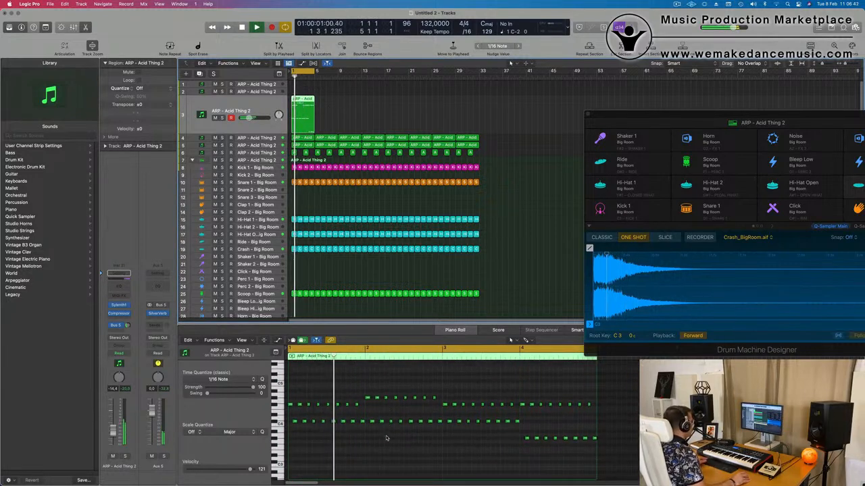
scroll(380, 445, "down", 1)
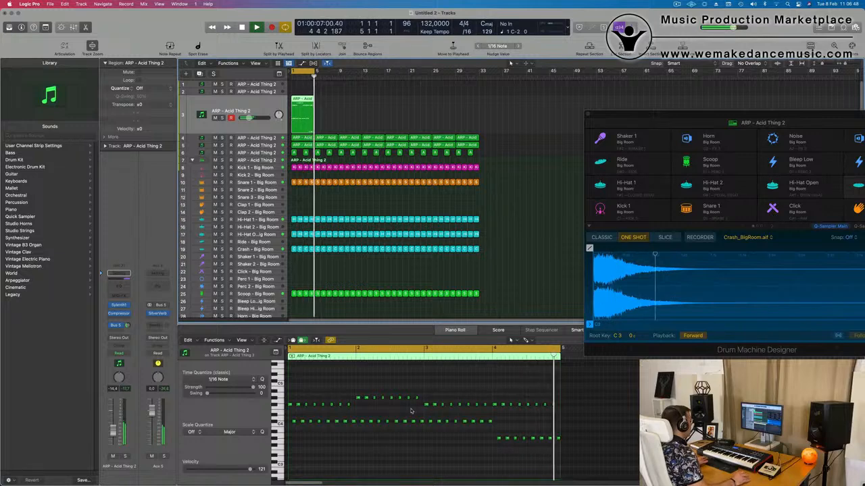
key("space")
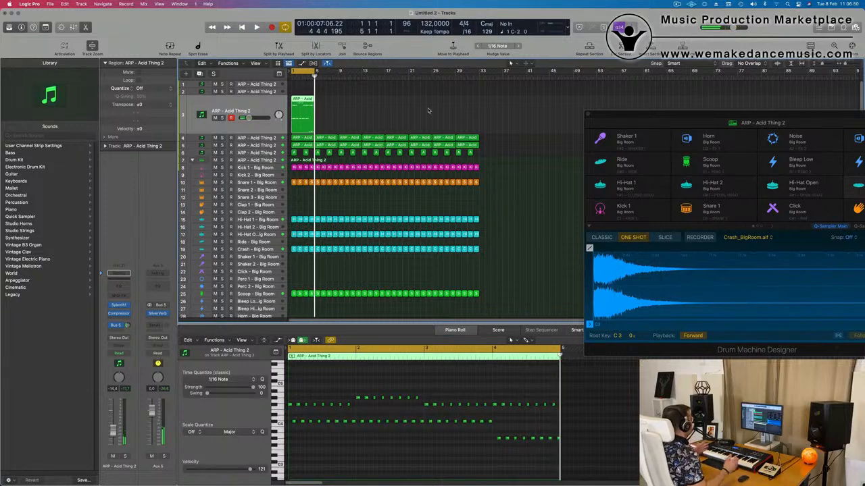
- Play the loop from the start, comparing the sustained part on track 5 with the rhythmic part on track 3
left_click(252, 144)
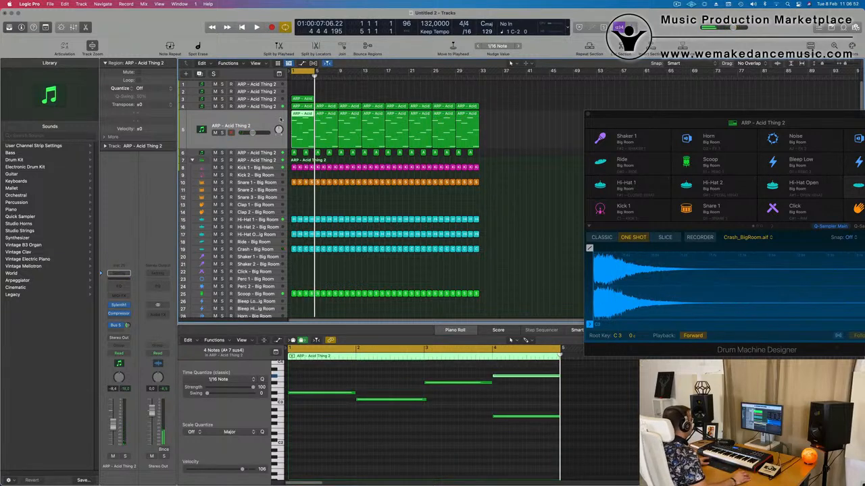
key("Return")
key("space")
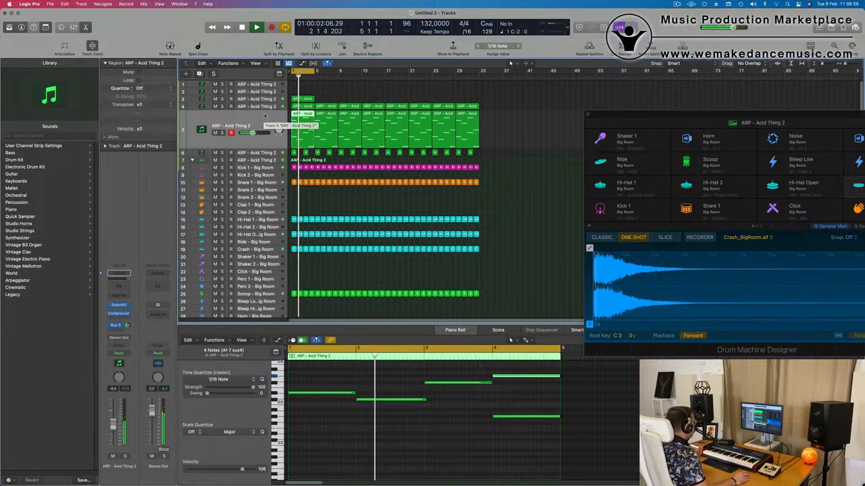
left_click(265, 99)
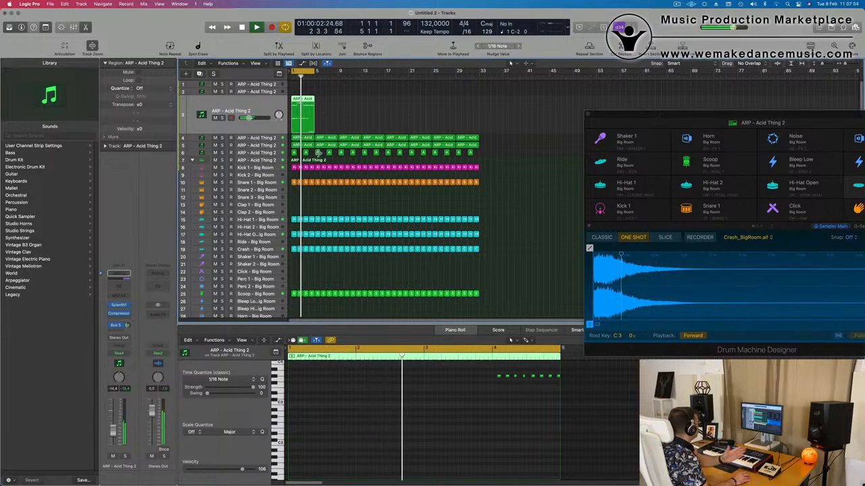
left_click(355, 118)
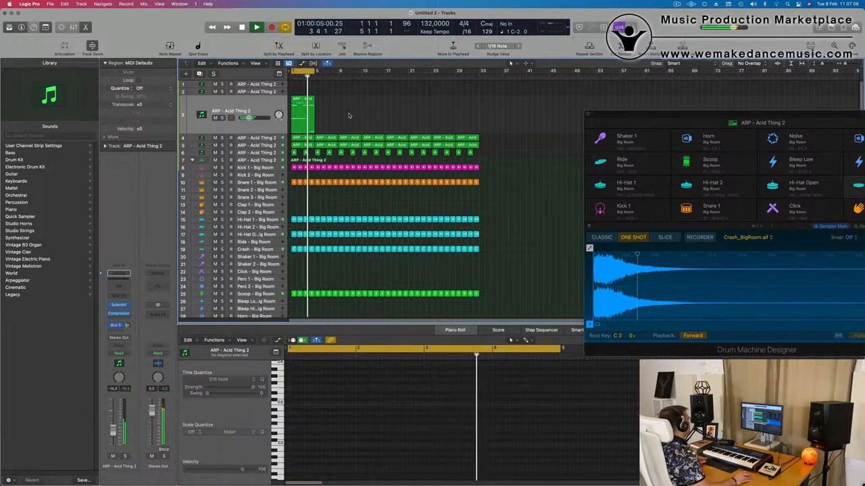
key("super+Right")
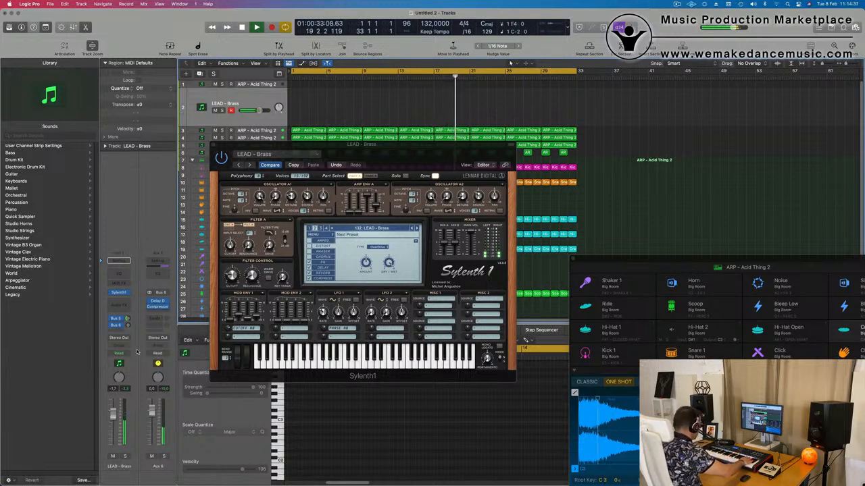
- Record a melody on the LEAD - Brass track from bar 21 to bar 29
key("r")
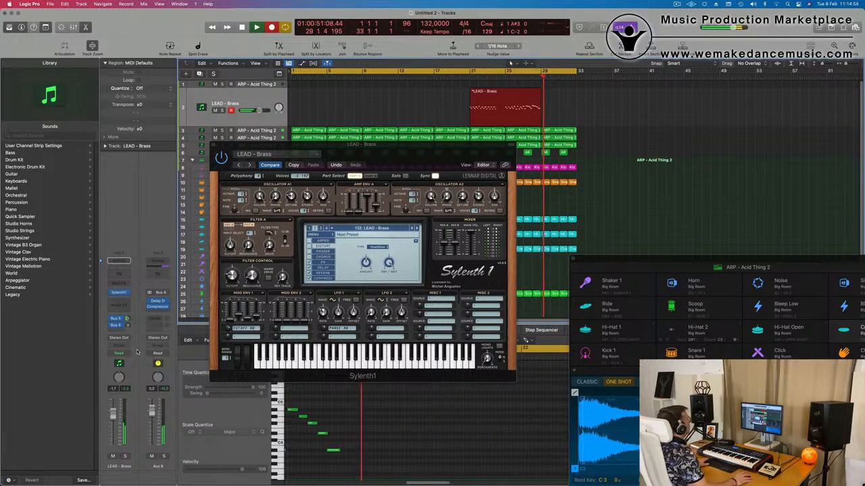
key("space")
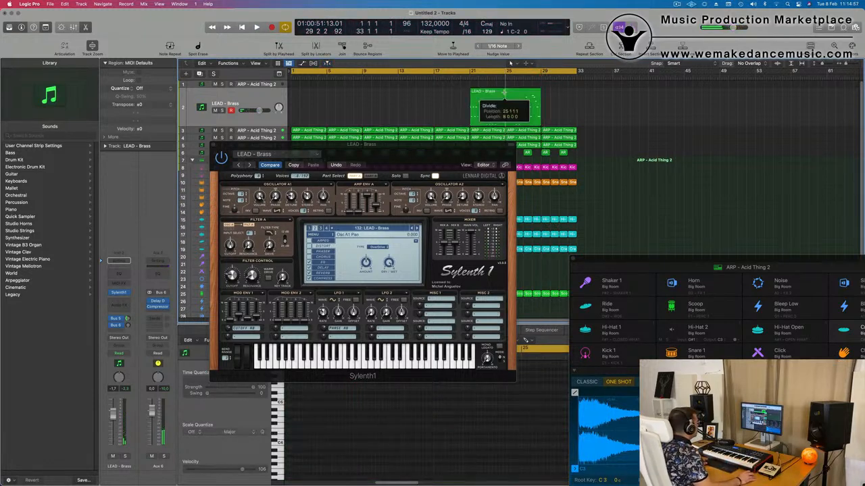
- Split the recorded LEAD - Brass region at bar 25 and delete its first half
left_click(493, 94)
key("Return")
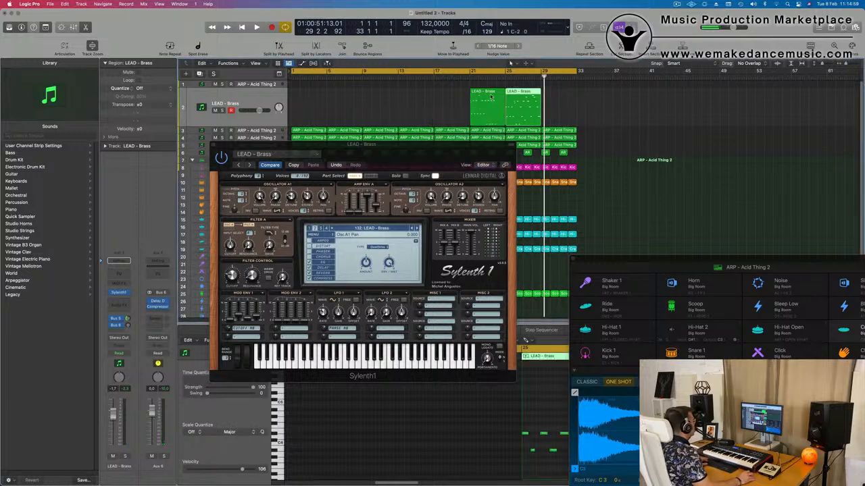
key("Delete")
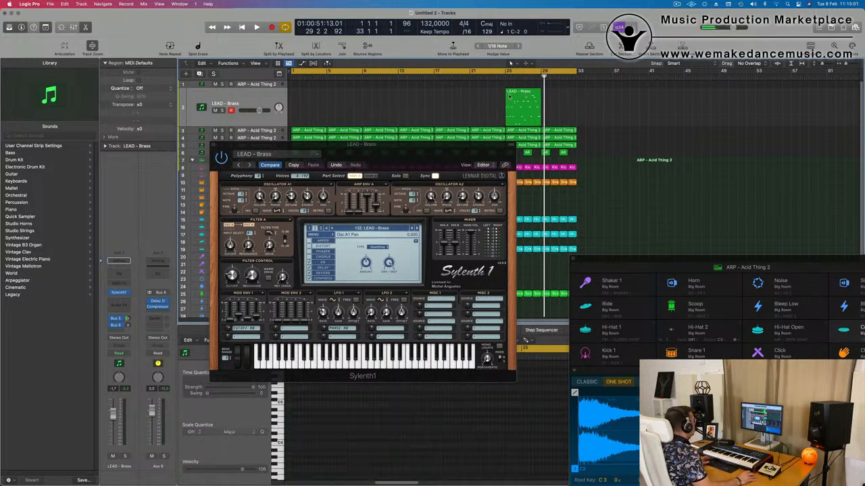
- Move the remaining LEAD - Brass region to bar 1 and open it in the Piano Roll
left_click_drag(510, 97, 295, 97)
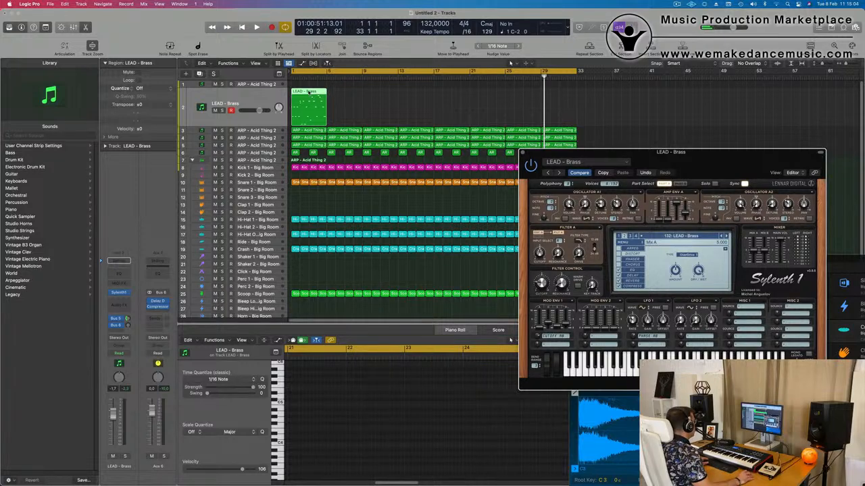
left_click(510, 63)
key("e")
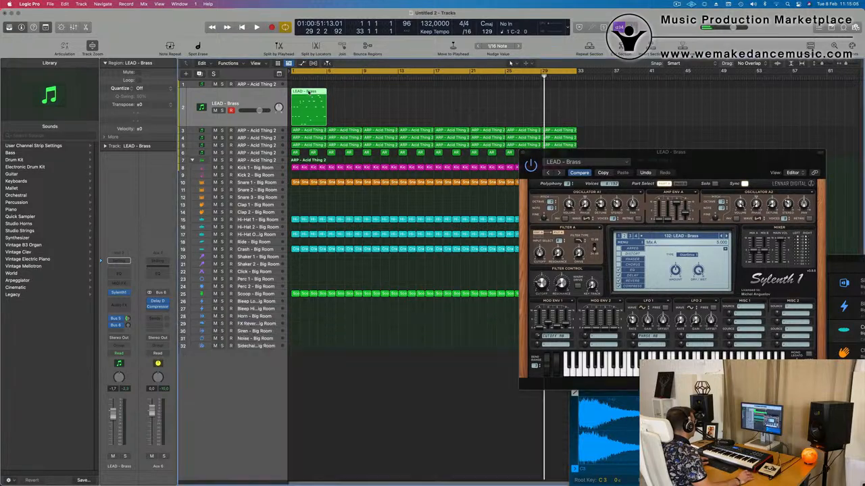
double_click(310, 94)
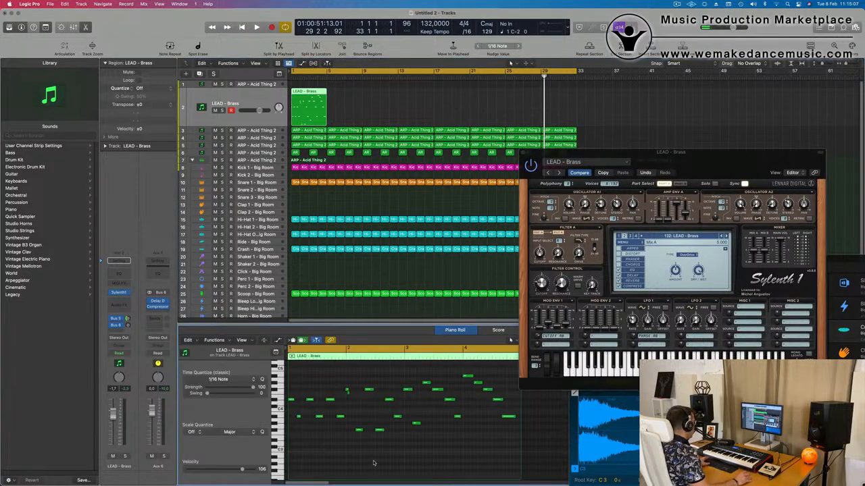
- Quantize all notes of the LEAD - Brass region to 1/16 Note during playback
key("space")
key("super+a")
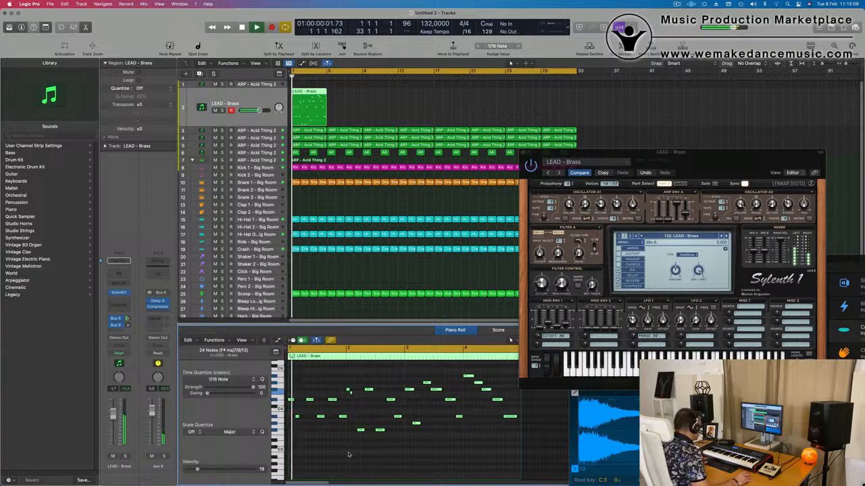
scroll(359, 456, "right", 1)
scroll(359, 456, "up", 2)
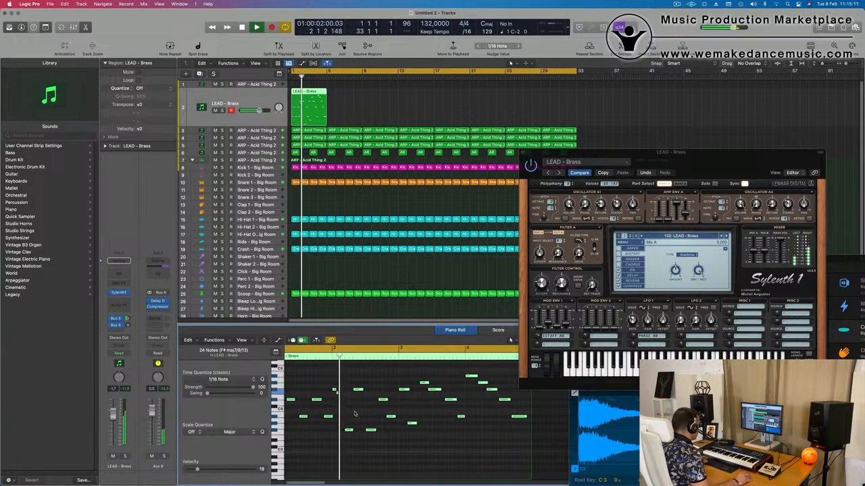
- Lengthen the very short note just after the start of bar 2 and play the LEAD - Brass region from the beginning
scroll(354, 413, "up", 2)
key("Return")
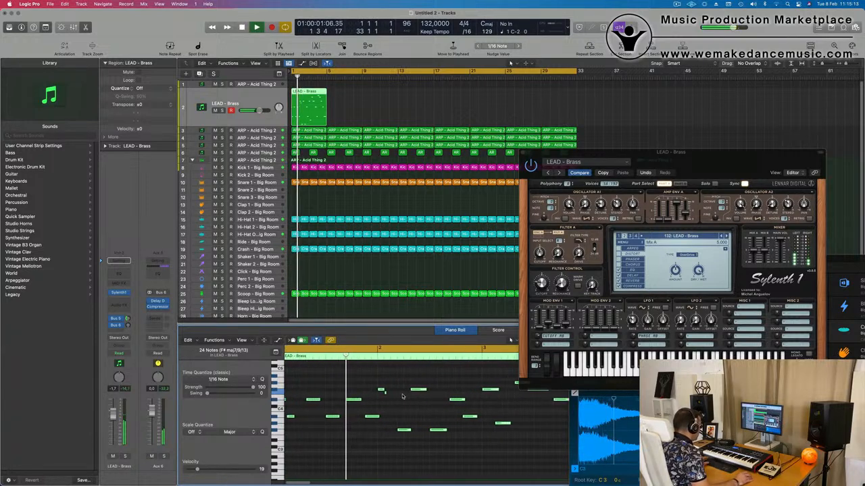
scroll(405, 404, "up", 1)
left_click(417, 394)
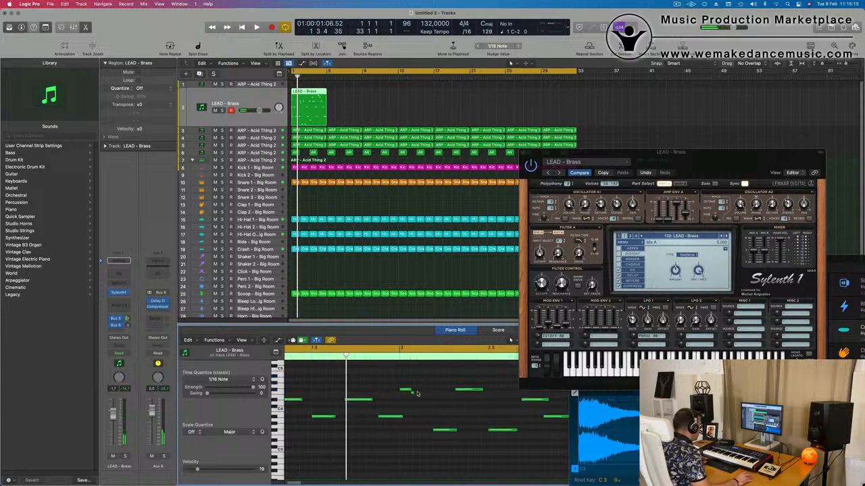
left_click(413, 393)
scroll(389, 417, "down", 1)
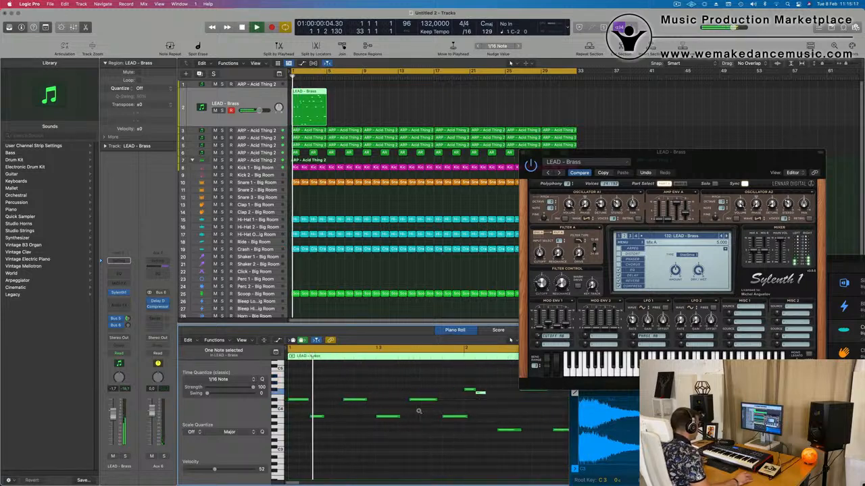
scroll(382, 425, "down", 3)
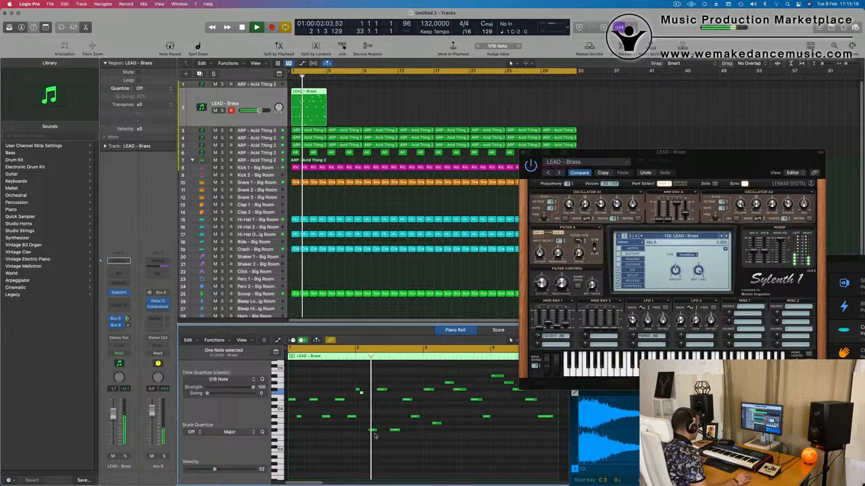
scroll(379, 432, "down", 1)
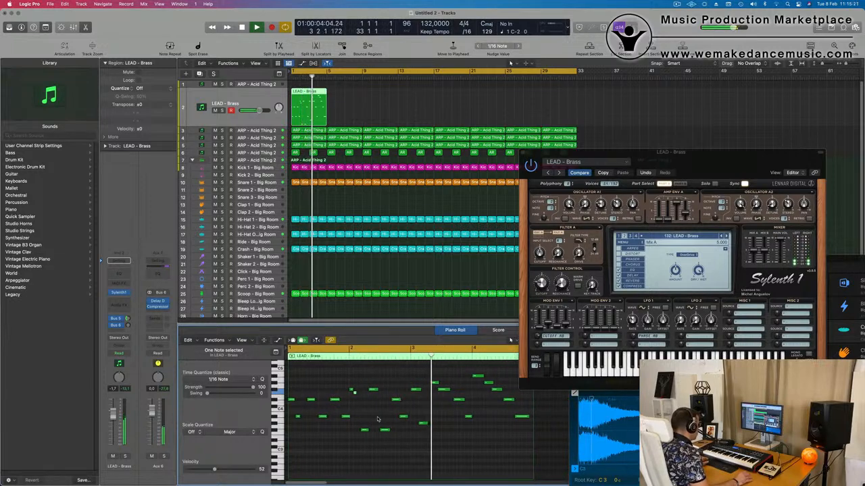
scroll(383, 412, "up", 2)
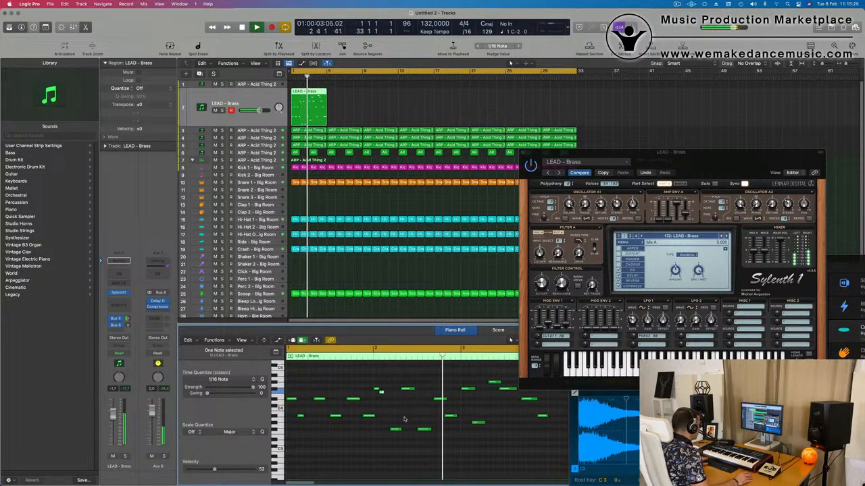
- Try shifting the first low note of bar 2 later and adding a copy after bar 2's last note, a semitone higher
left_click(395, 429)
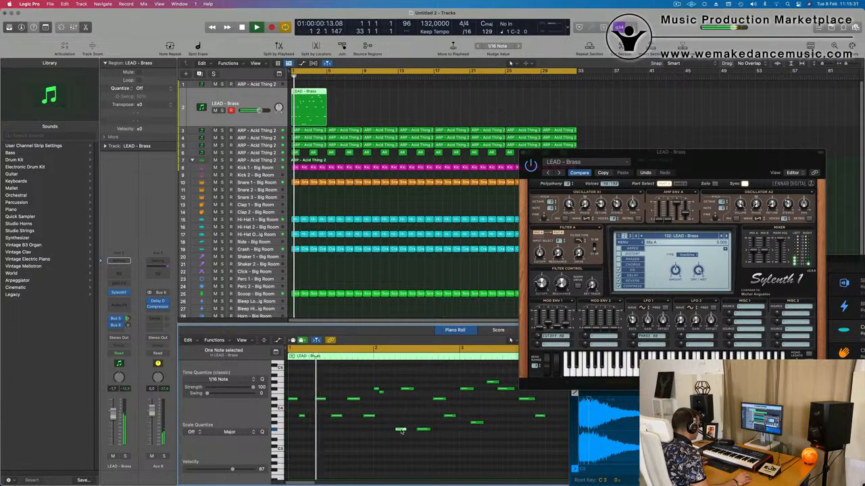
left_click_drag(399, 430, 372, 440)
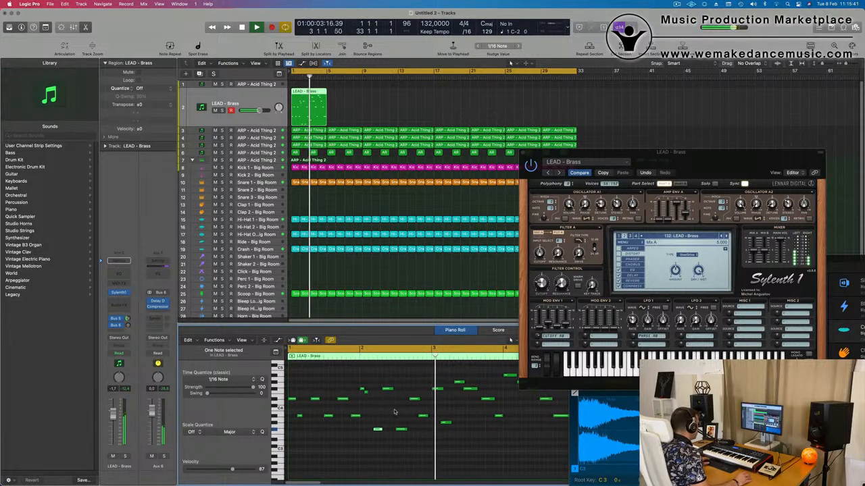
left_click(422, 416)
left_click_drag(427, 419, 426, 413)
scroll(426, 413, "left", 1)
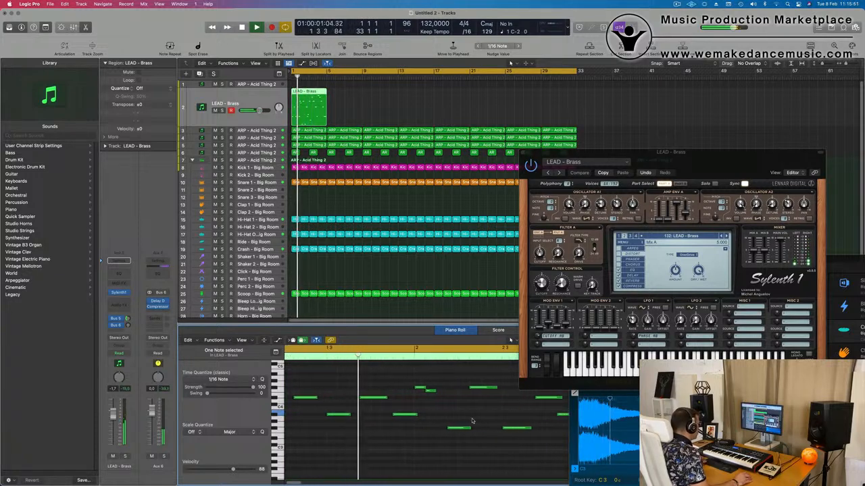
scroll(478, 421, "up", 3)
scroll(479, 421, "right", 1)
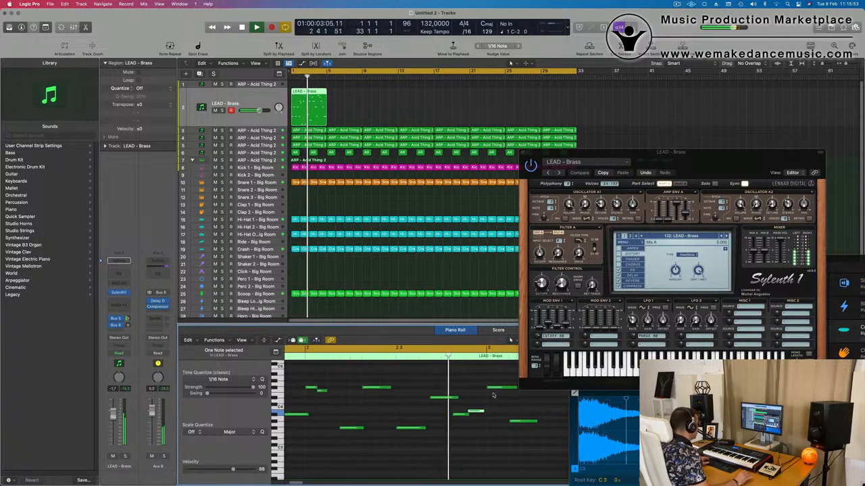
key("space")
key("Return")
key("space")
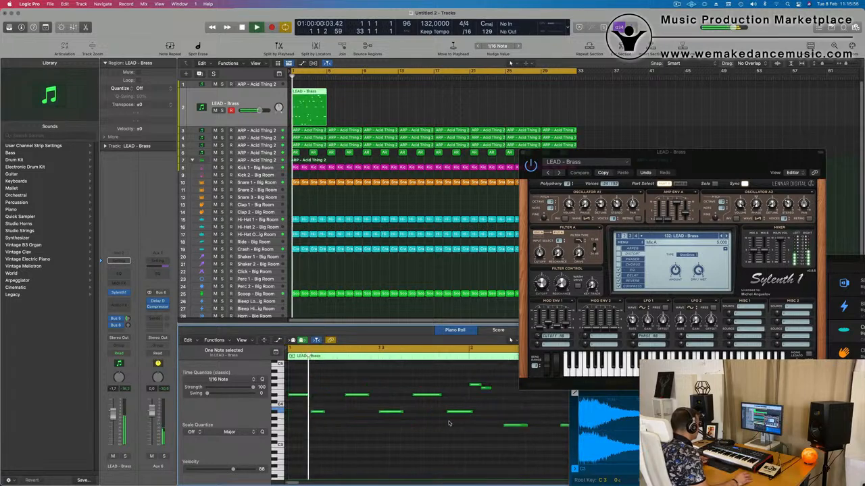
scroll(446, 422, "down", 1)
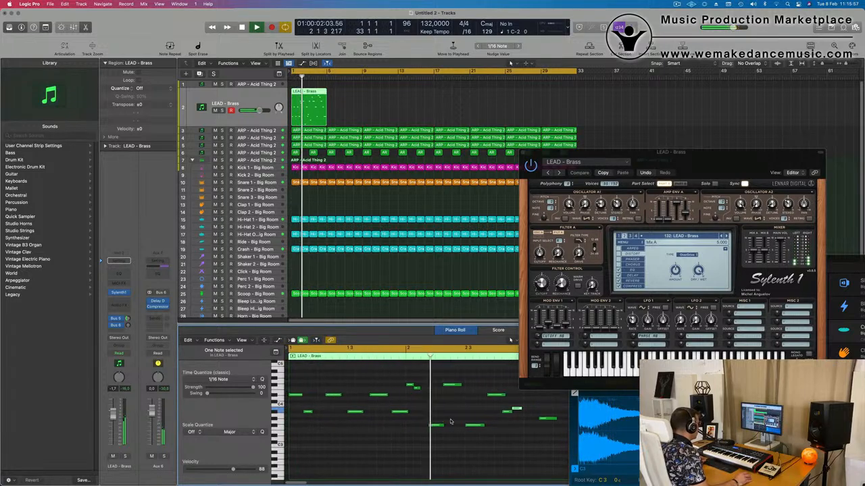
scroll(414, 422, "down", 1)
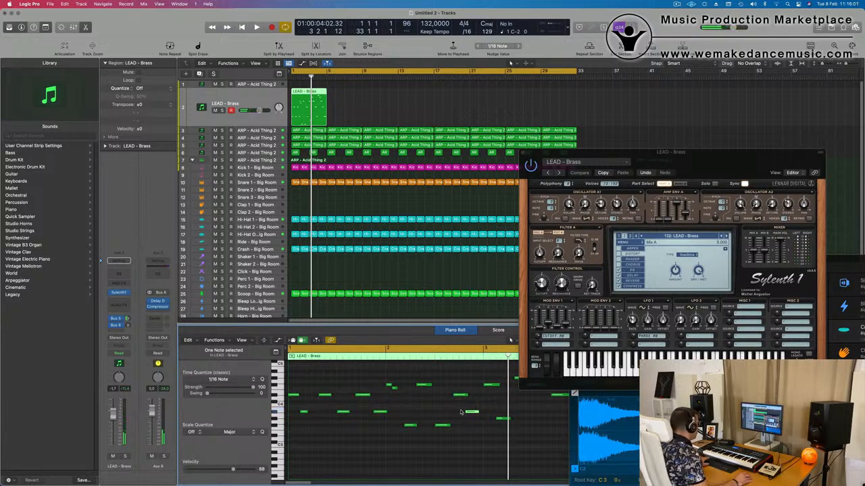
- Split the LEAD - Brass region at bar 3 and delete its second half
key("Return")
key("space")
scroll(407, 411, "down", 1)
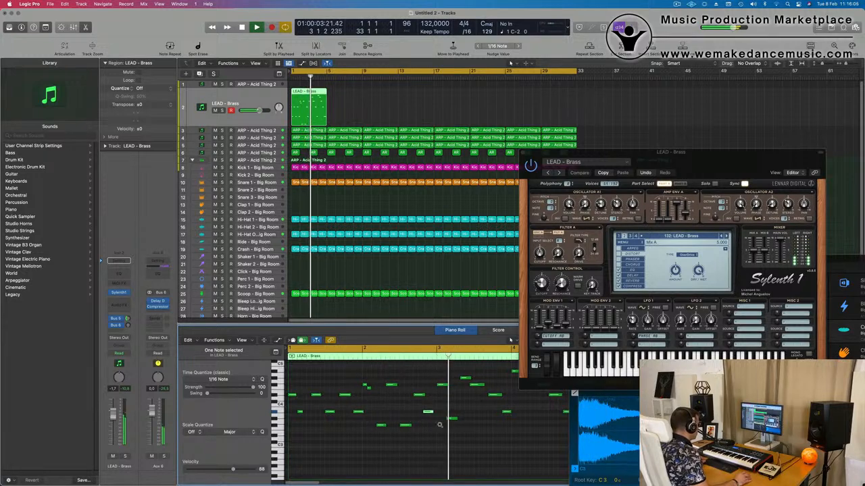
scroll(439, 424, "down", 2)
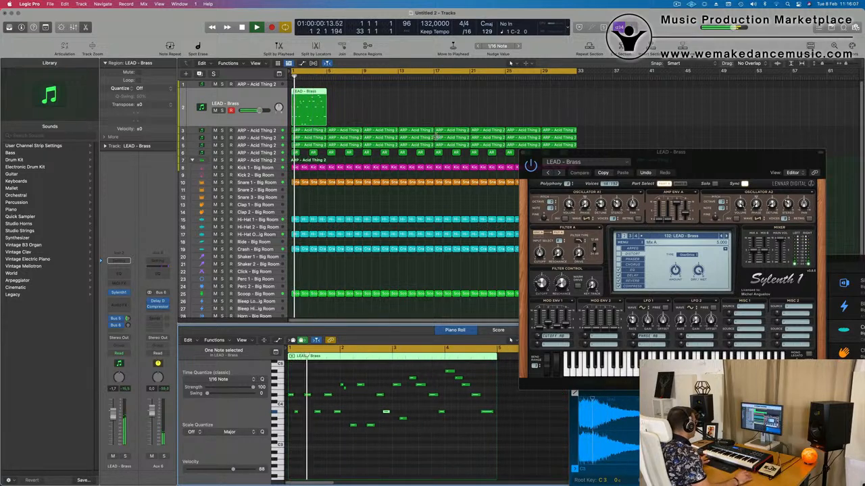
left_click(308, 101)
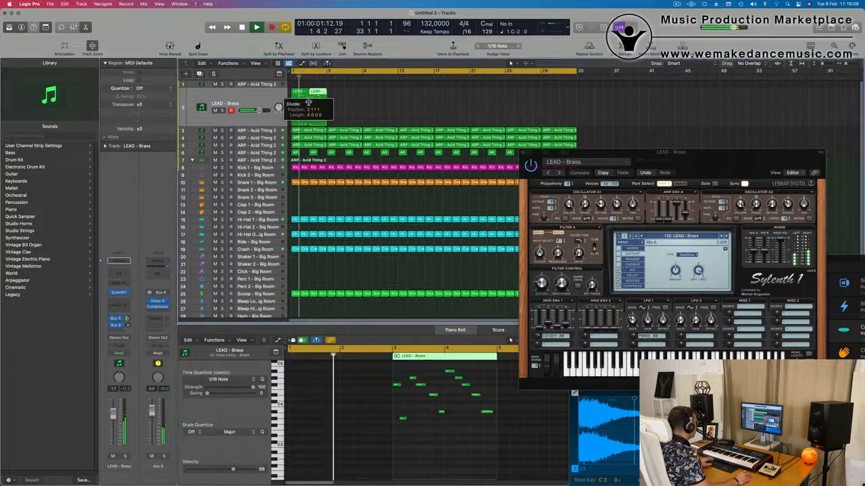
key("Delete")
- Repeat the remaining two-bar LEAD - Brass region once at bar 3 and show both regions together in the Piano Roll
left_click(299, 93)
key("space")
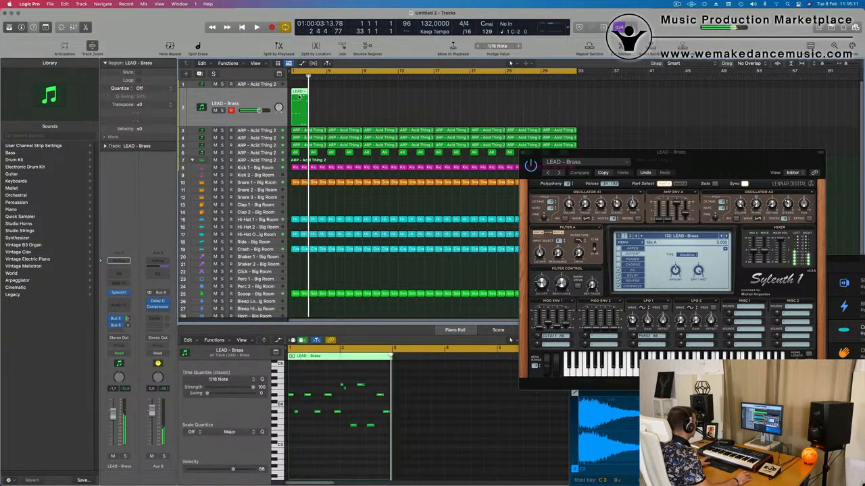
key("super+r")
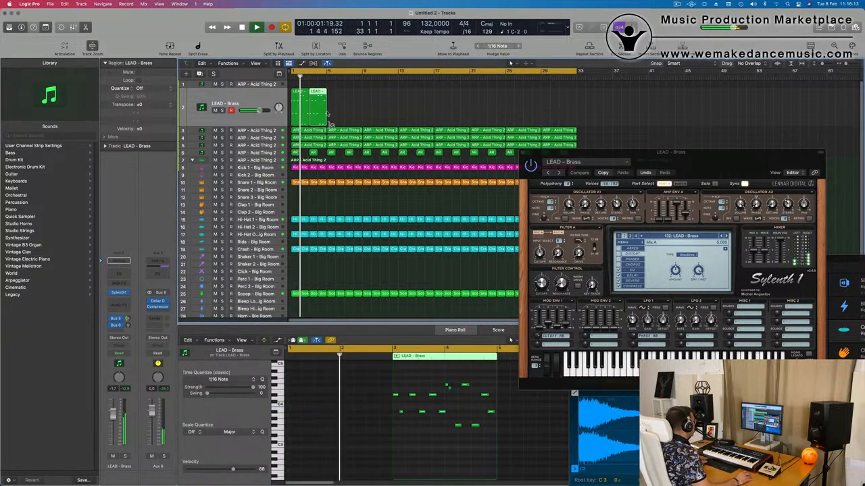
left_click_drag(292, 81, 351, 109)
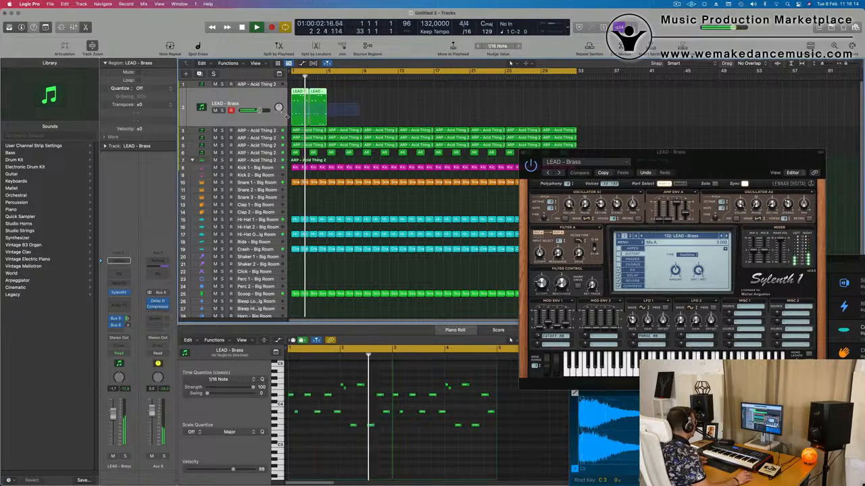
left_click(386, 436, "ctrl+alt")
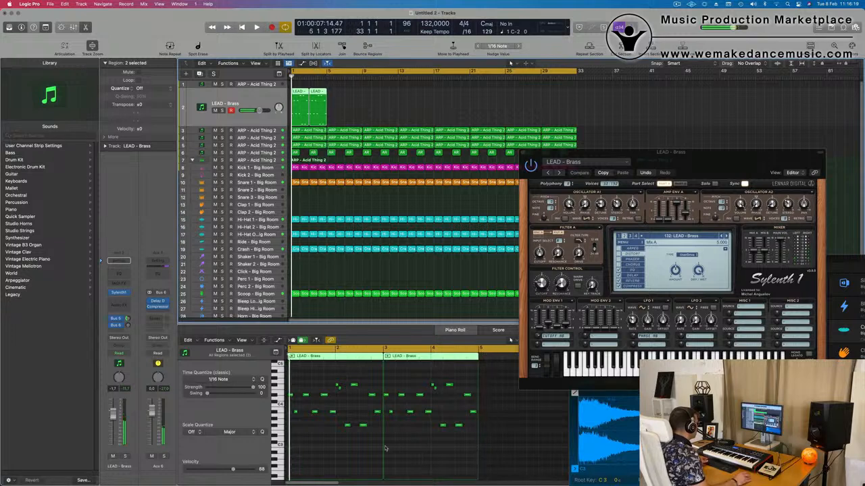
left_click(357, 444, "ctrl+alt")
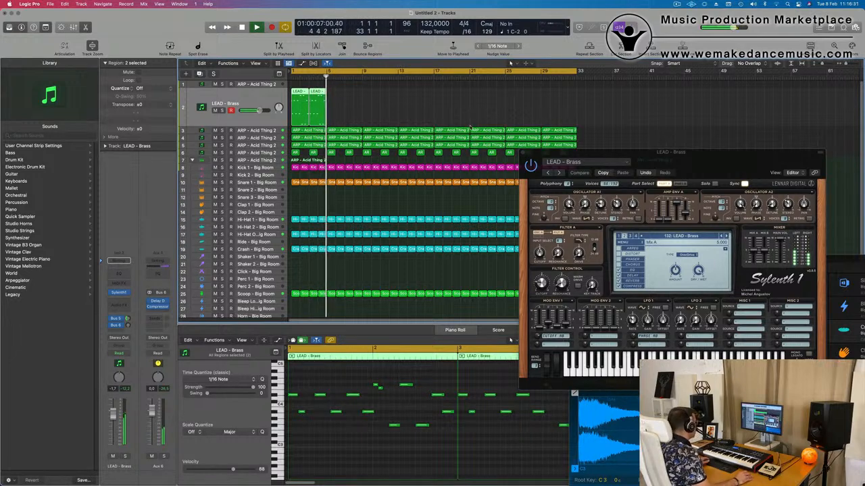
- Shorten the last two notes of bar 2 in the LEAD - Brass melody and place the final one directly after the other
key("space")
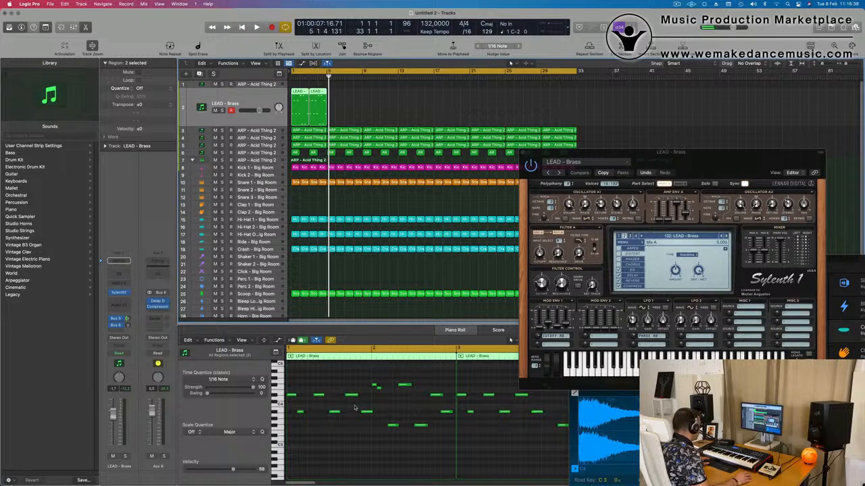
key("Return")
key("space")
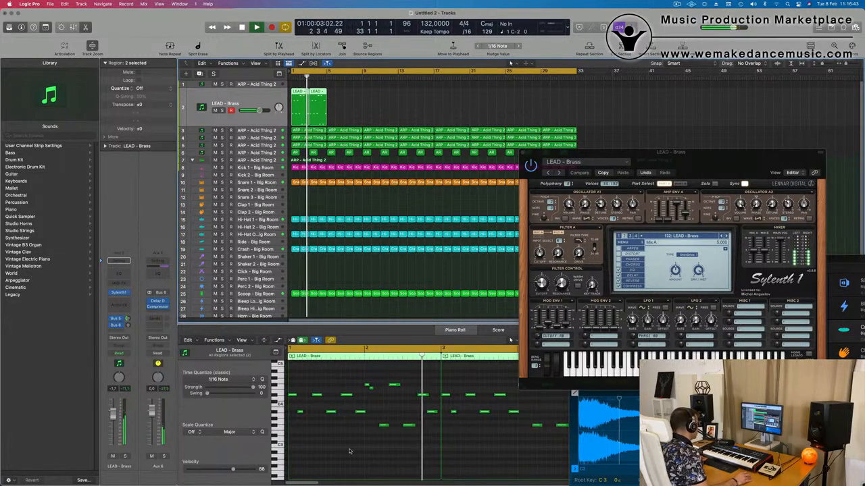
scroll(365, 446, "down", 3)
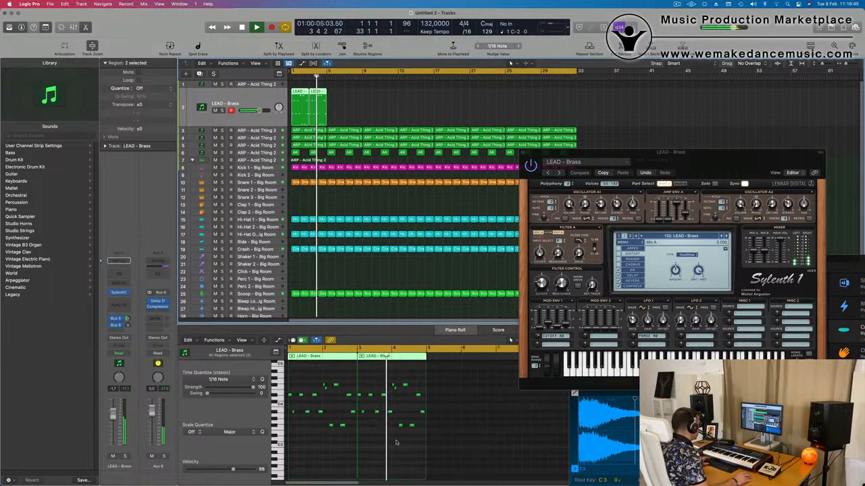
scroll(383, 440, "up", 3)
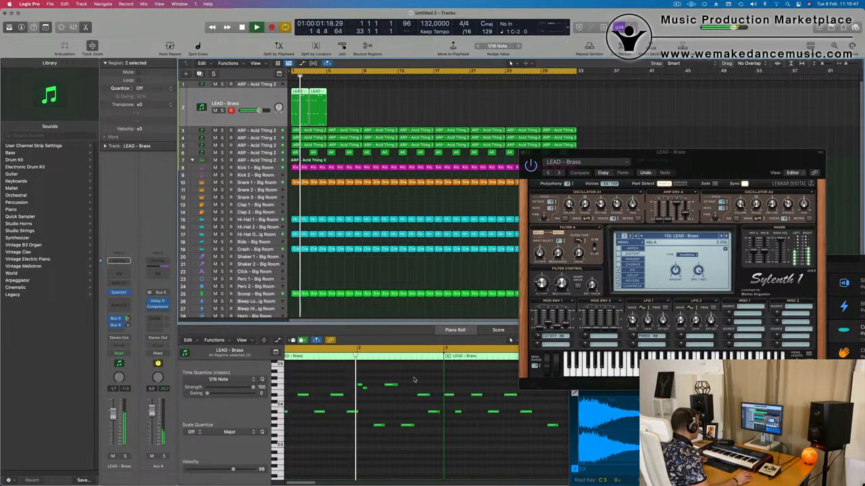
key("space")
left_click_drag(429, 378, 436, 443)
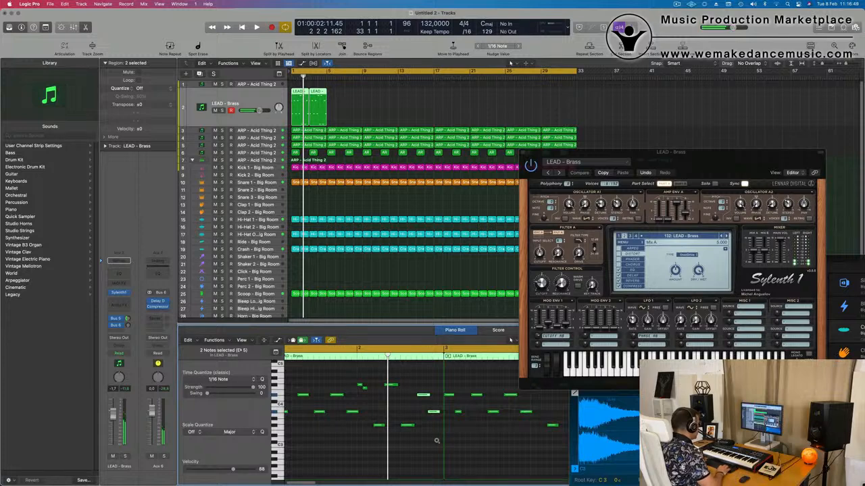
key("space")
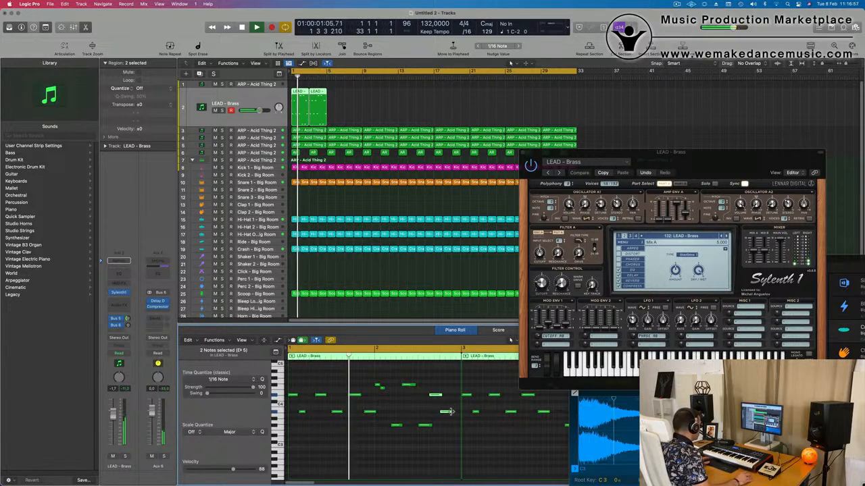
mouse_move(451, 413)
left_mouse_down()
mouse_move(457, 405)
mouse_move(436, 413)
left_mouse_up()
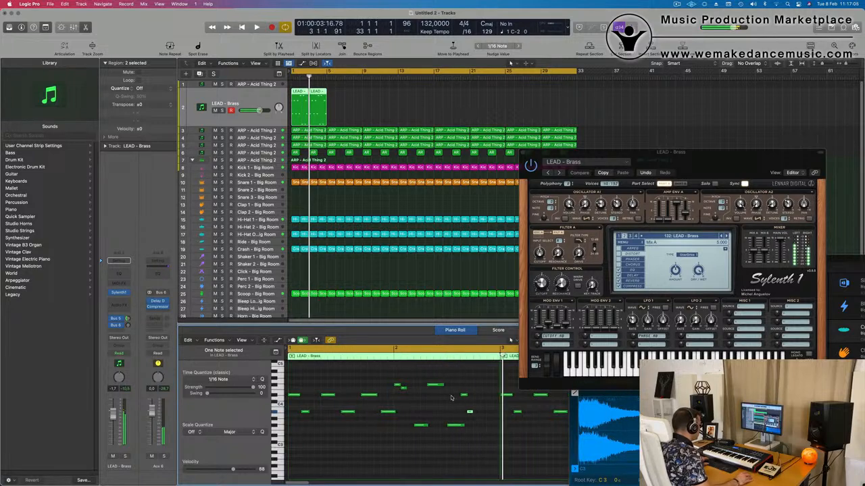
- Shift the two short notes at the end of bar 2 later and raise the first of them in pitch
left_click(491, 447)
left_click_drag(462, 387, 481, 423)
key("alt+Right")
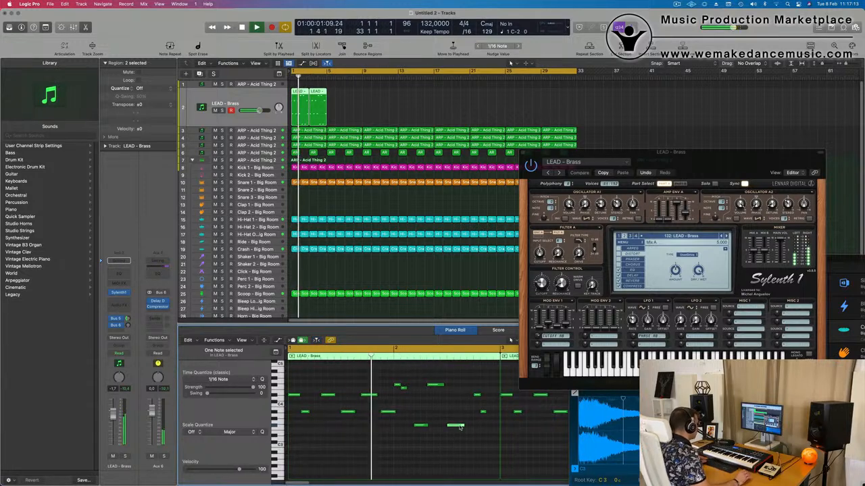
left_click(458, 427)
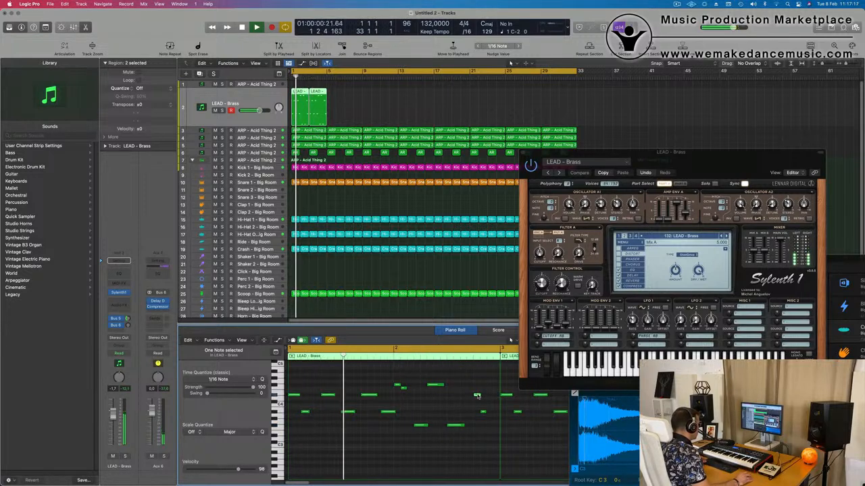
left_click_drag(477, 396, 469, 391)
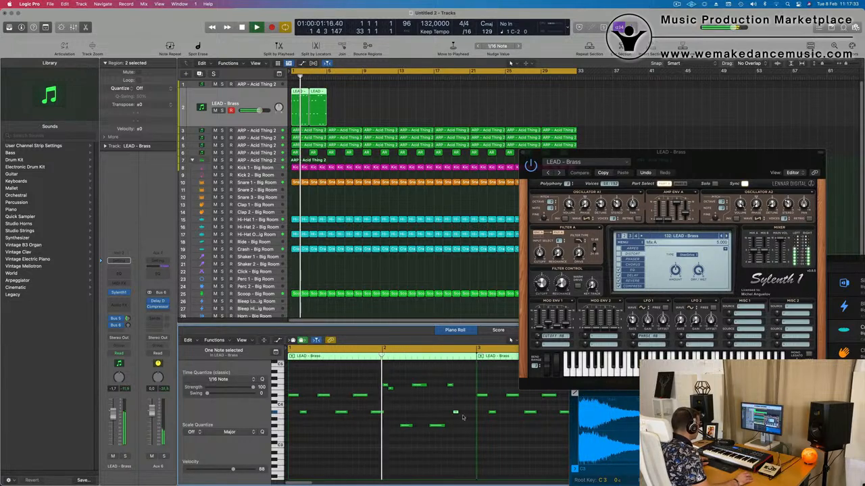
left_click_drag(456, 412, 456, 387)
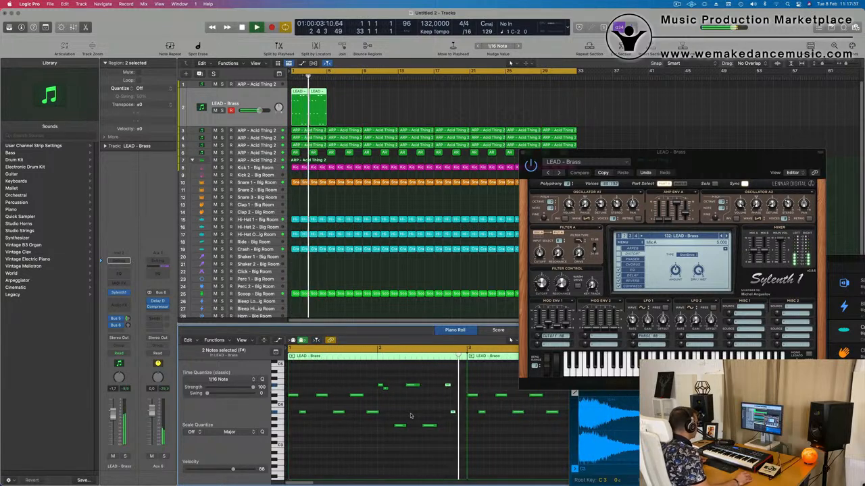
- Copy the last note of bar 1 into the gap before the two short notes in bar 2, keeping its pitch
left_click(372, 412)
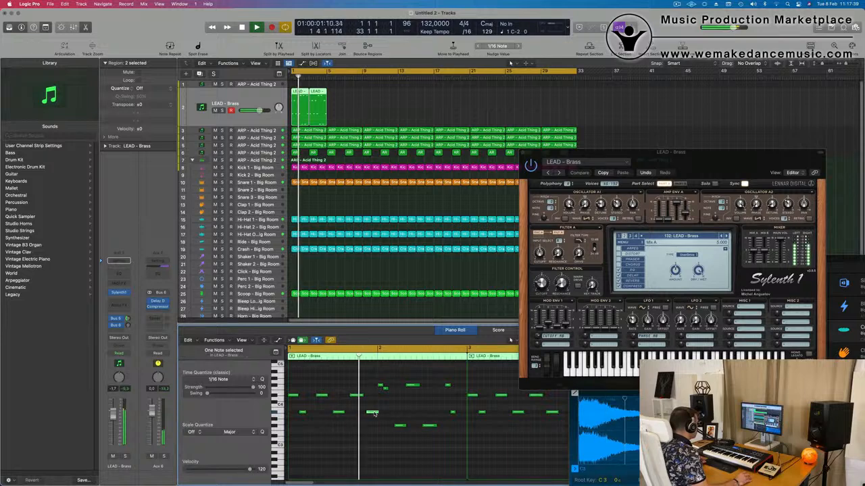
left_click_drag(373, 412, 443, 414)
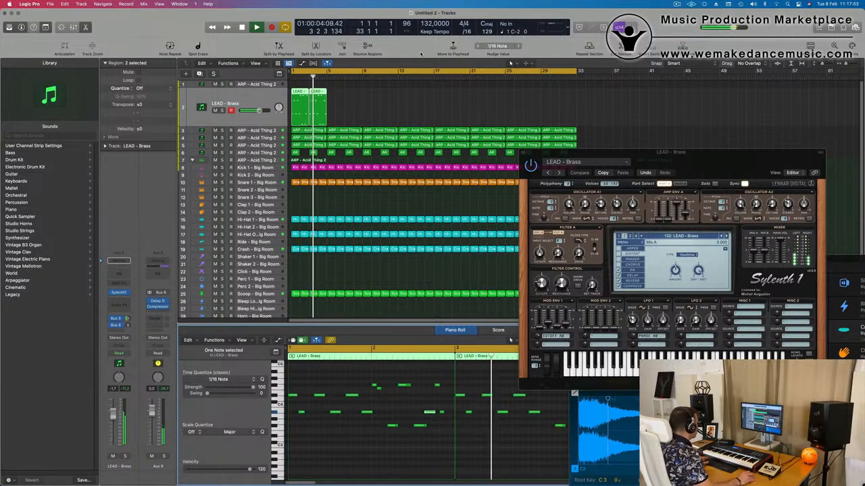
- Delete the repeated LEAD - Brass region at bar 3 and select the edited region at bar 1
left_click(318, 101)
key("Delete")
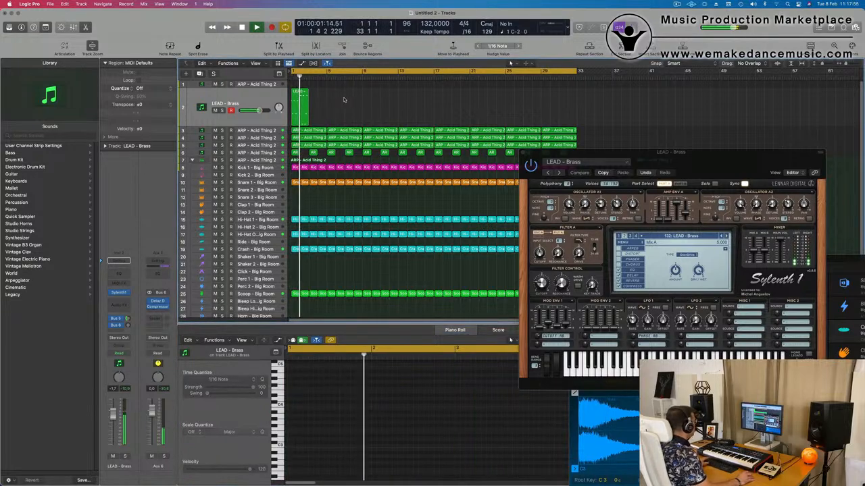
left_click(297, 103)
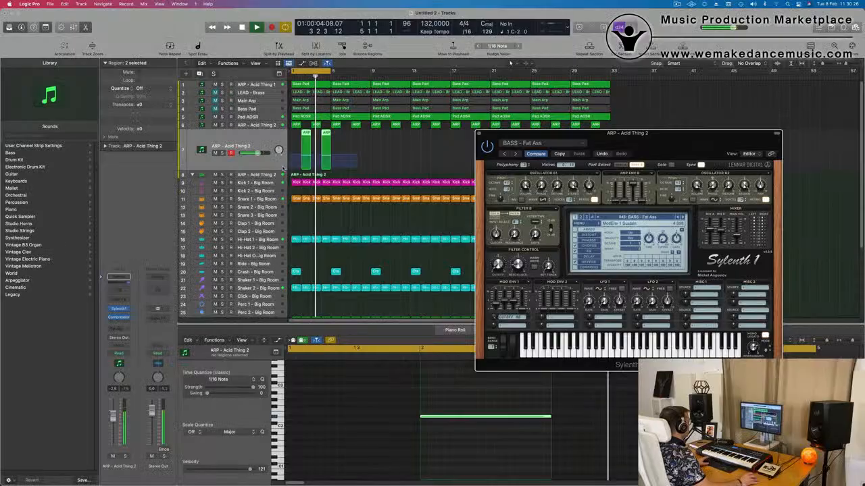
- Adjust the Filter Control cutoff and resonance and turn on Warm Drive for Part B of the BASS - Fat Ass patch
left_click_drag(650, 132, 543, 135)
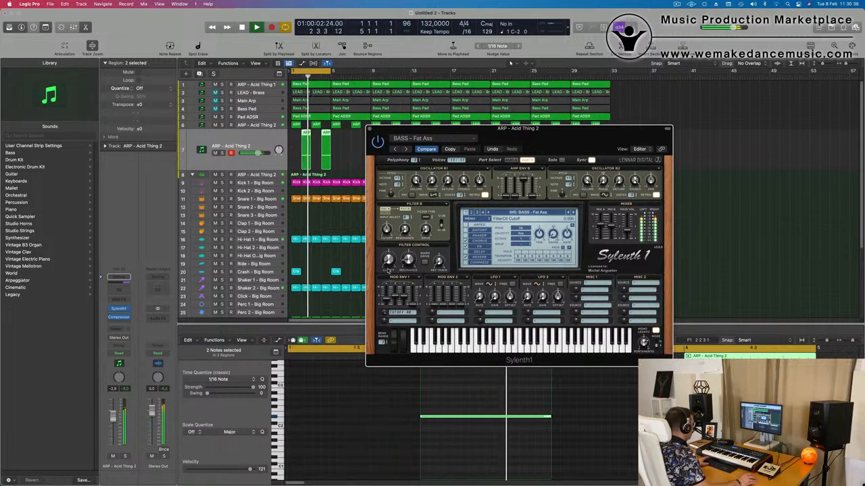
key("Return")
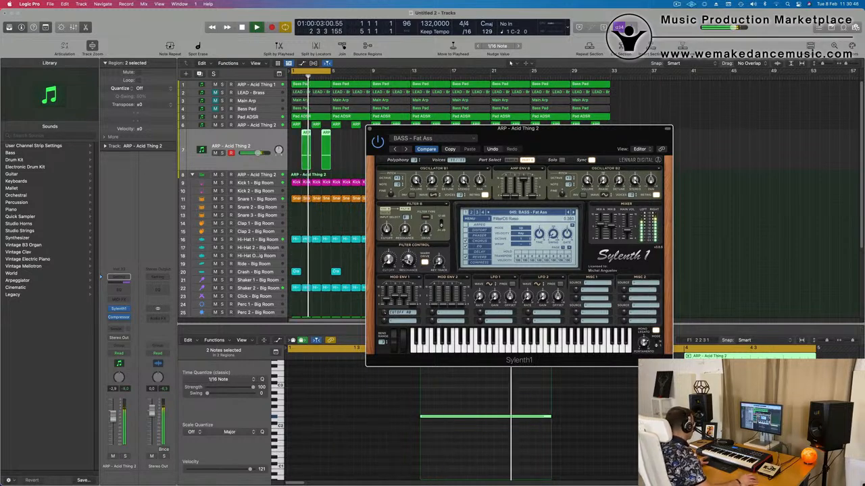
- Move the Sylenth1 window lower and reduce the ARP - Acid Thing 2 channel volume to about -8.9 dB while replaying the loop
left_click_drag(444, 244, 394, 312)
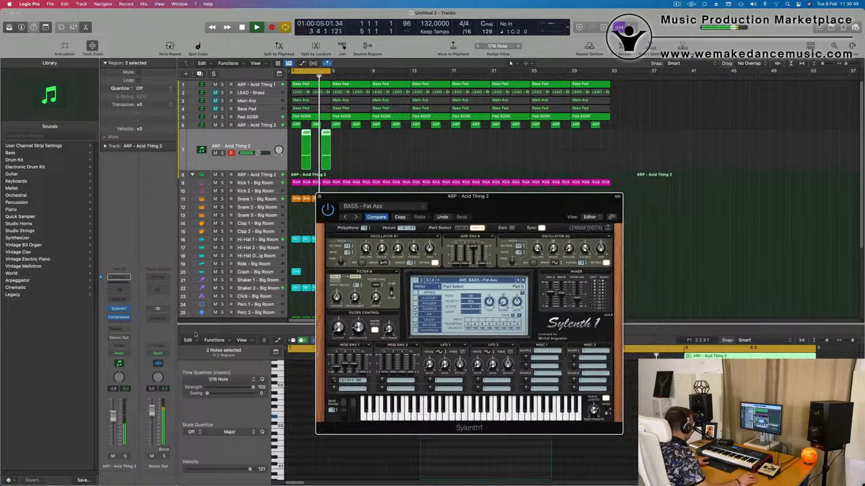
key("Return")
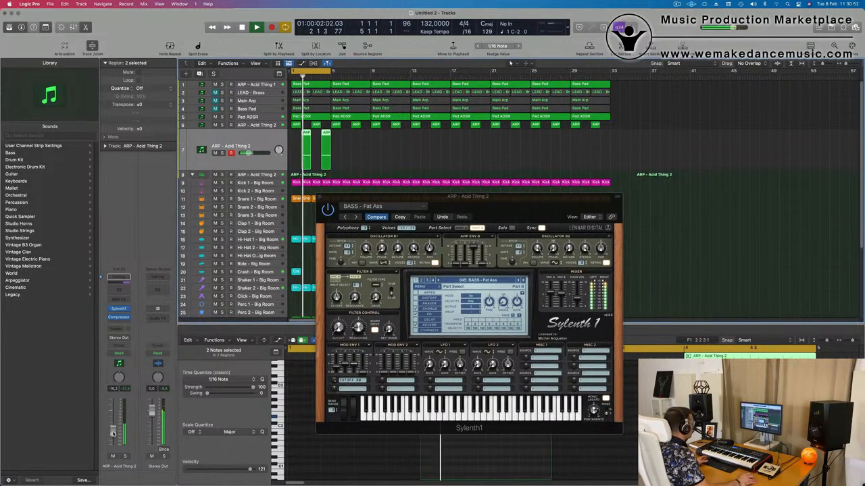
key("Return")
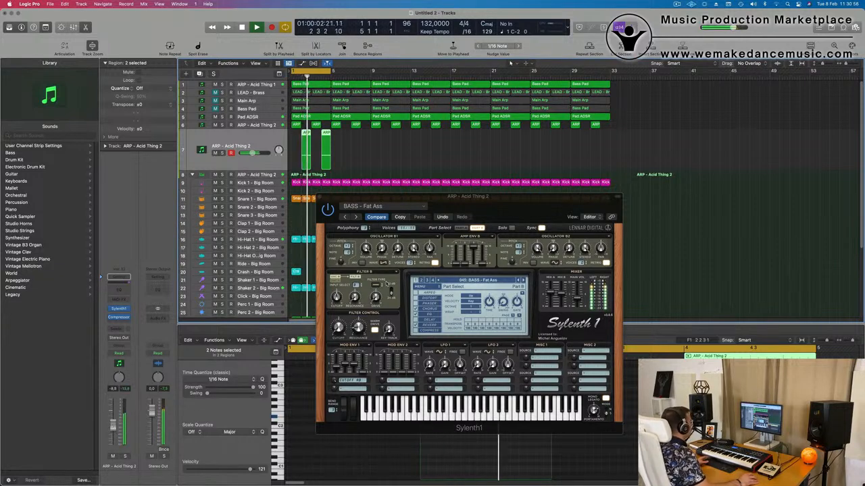
- Fill track 7 with alternating-bar copies of the ARP - Acid Thing 2 regions up to bar 33 and extend the cycle range to match
left_click_drag(319, 198, 211, 259)
left_click(212, 257)
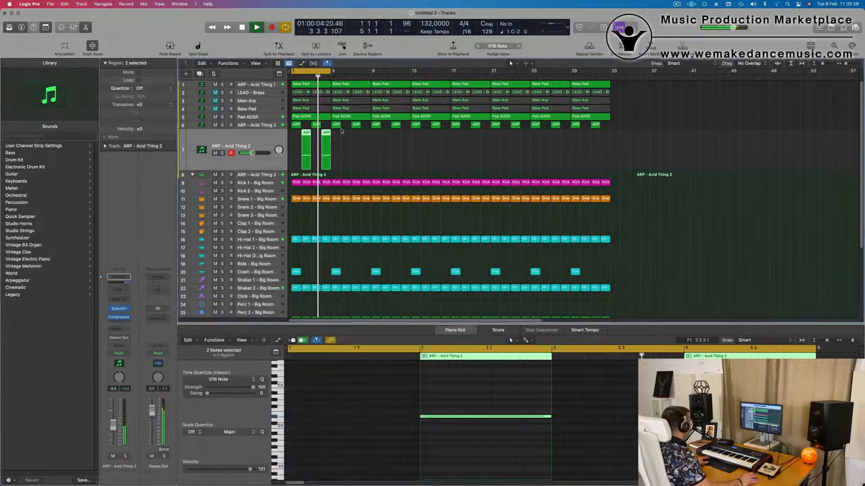
left_click_drag(305, 135, 422, 137)
left_click(305, 135)
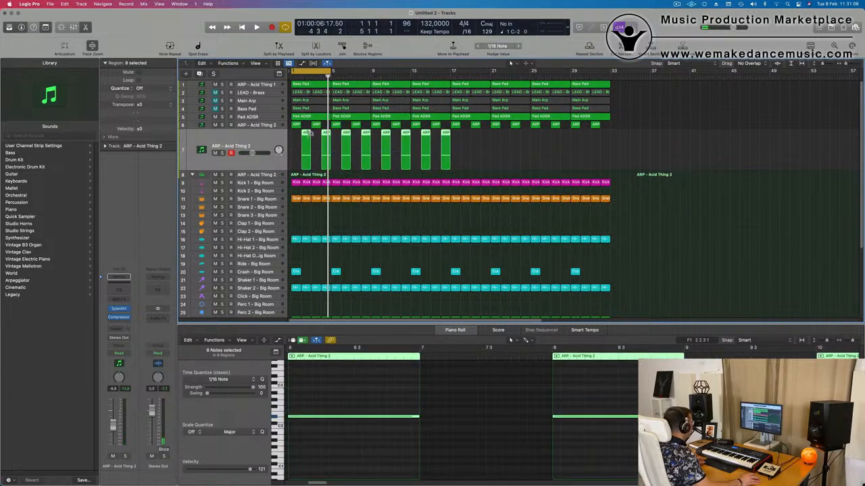
left_click_drag(305, 133, 465, 135)
key("Return")
key("space")
left_click_drag(293, 70, 600, 86)
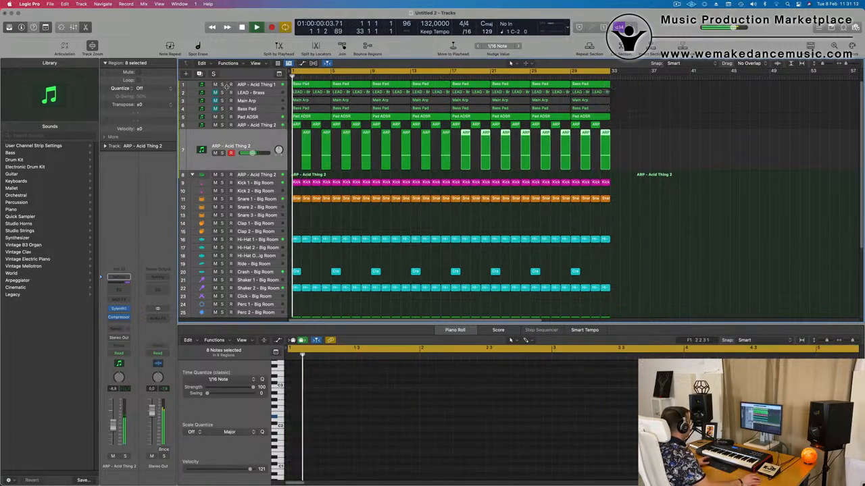
- Set the ARP - Acid Thing 1 track's automation mode to Touch and record a Sylenth1 filter cutoff movement during playback
left_click(251, 87)
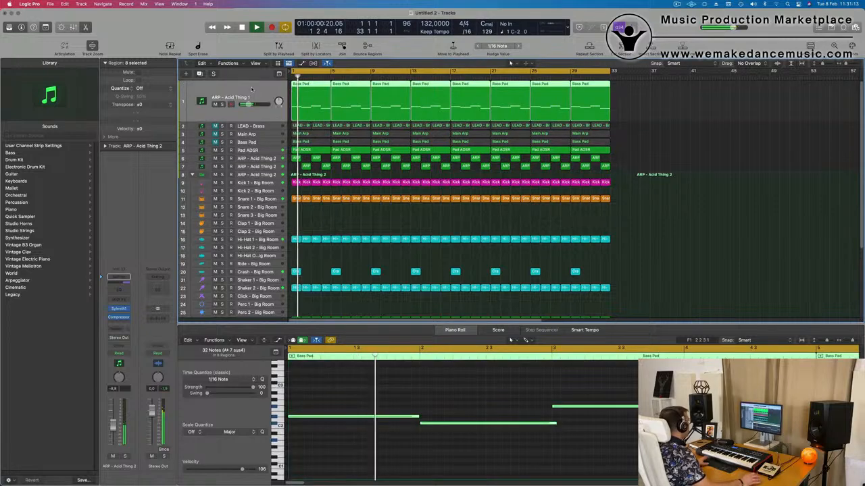
left_click(120, 352)
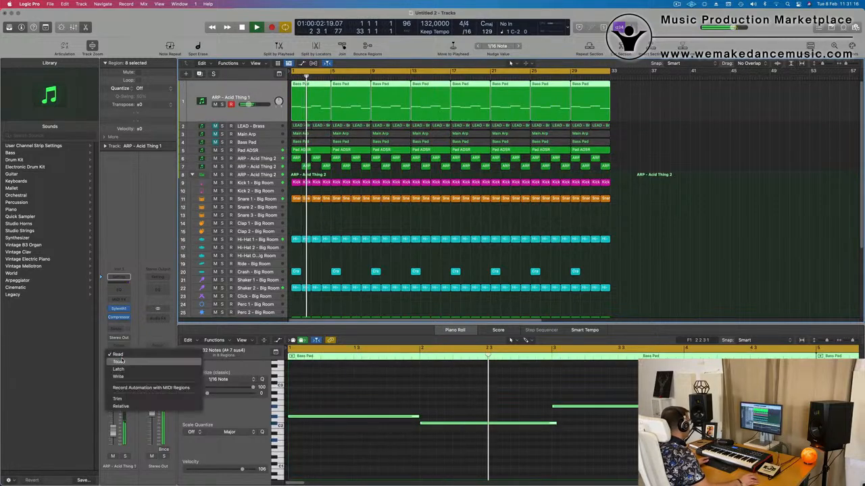
left_click(118, 361)
key("v")
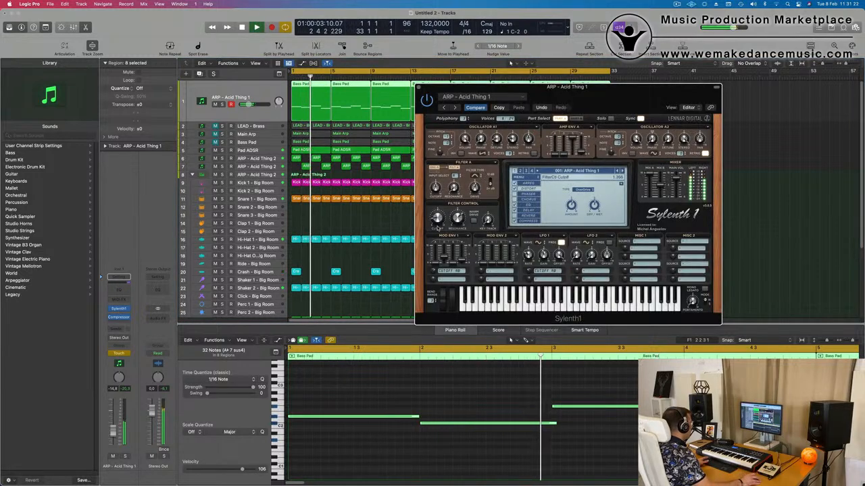
left_click(417, 88)
- Shape ARP - Acid Thing 1's FilterCtl Cutoff automation into a rise from bar 1 to about 2.763 at bar 5 and return the track to Read
key("a")
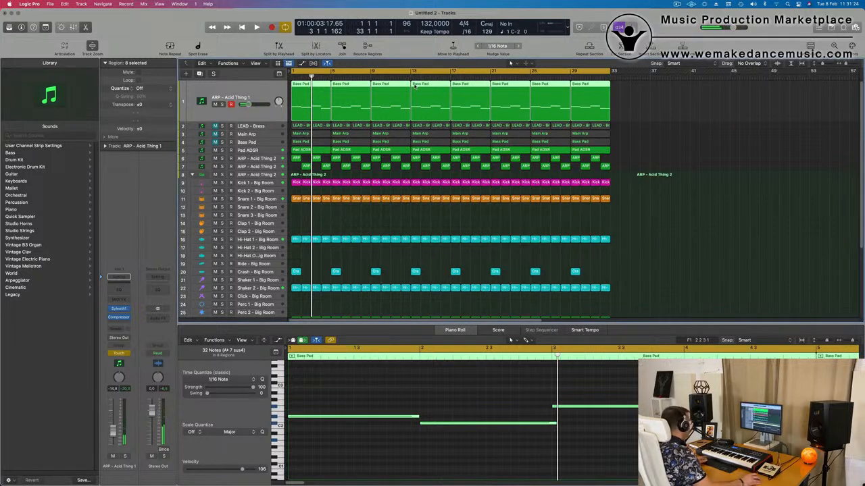
left_click(254, 110)
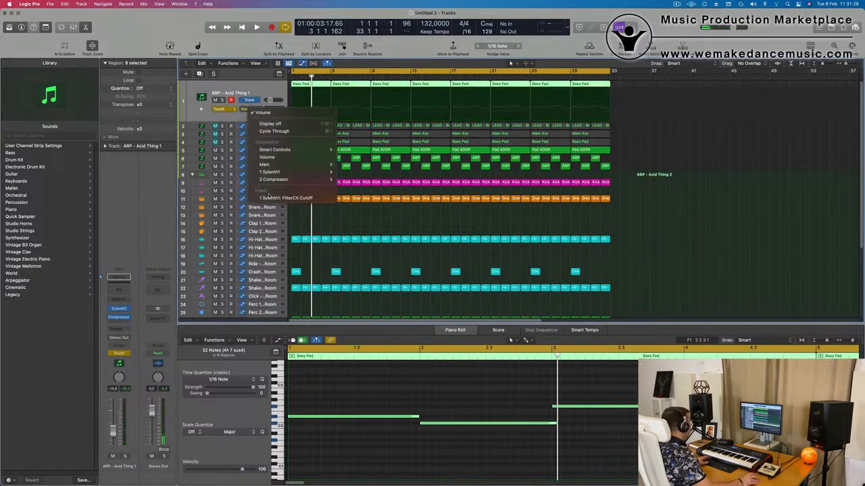
left_click(286, 198)
left_click_drag(314, 116, 293, 121)
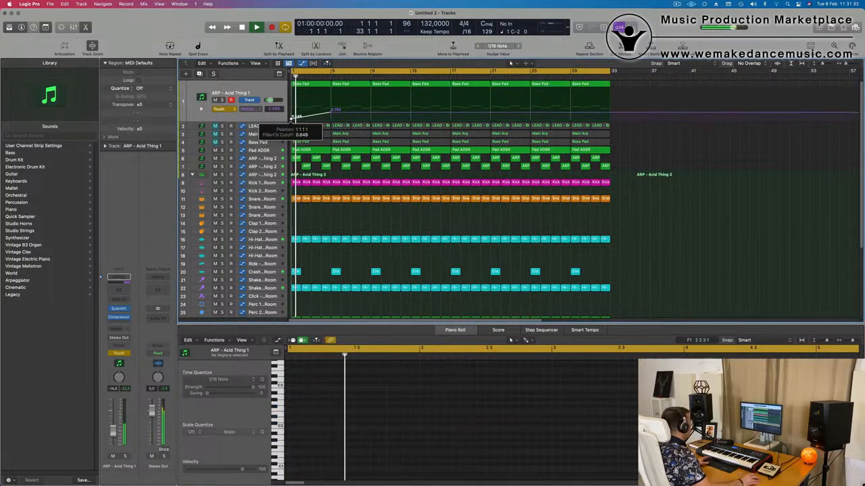
left_click(227, 110)
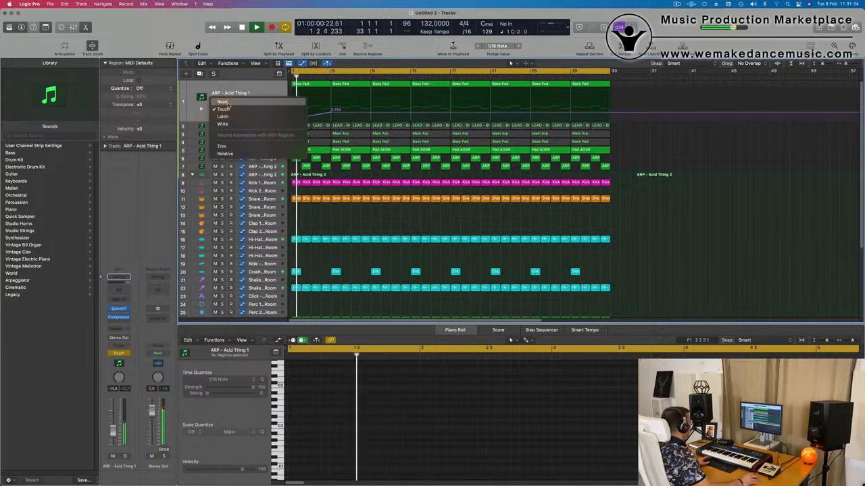
left_click(190, 100)
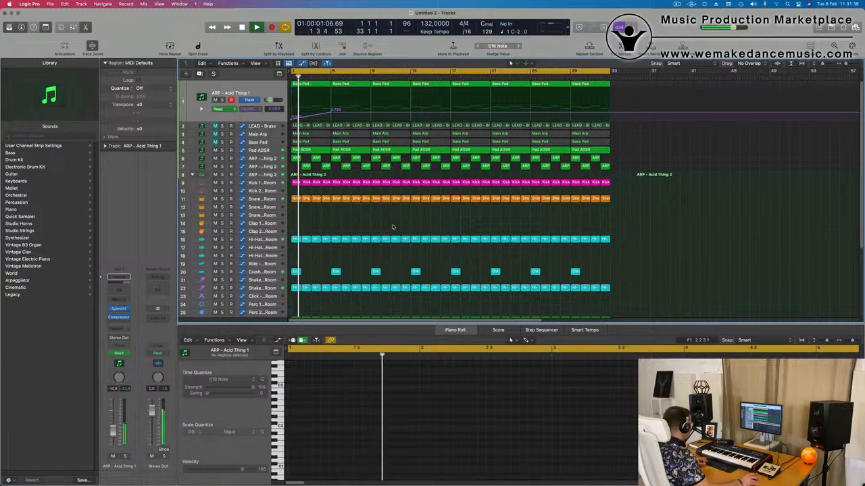
key("super+s")
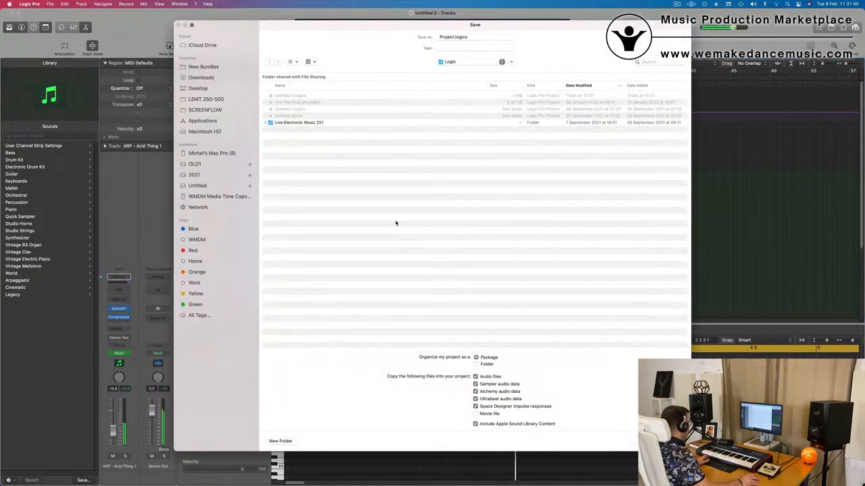
key("Escape")
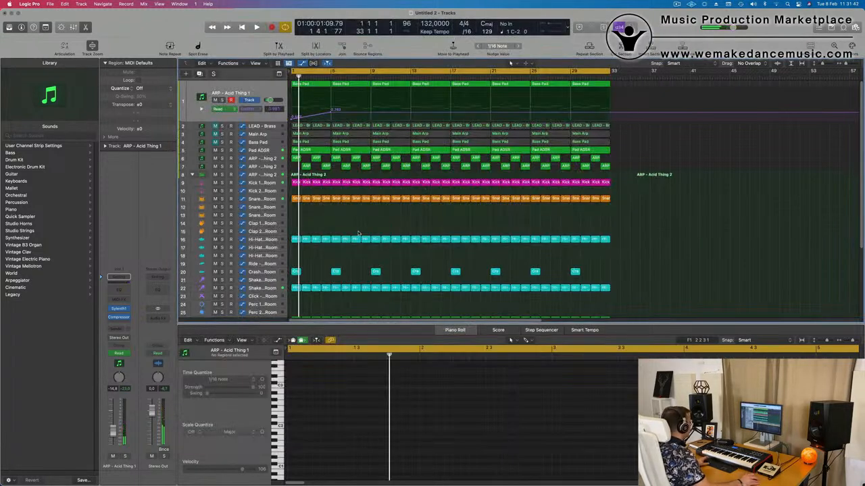
- Examine the Pad ADSR and ARP - Acid Thing 2 notes of bars 1 to 4 together while replaying the track from the start
key("space")
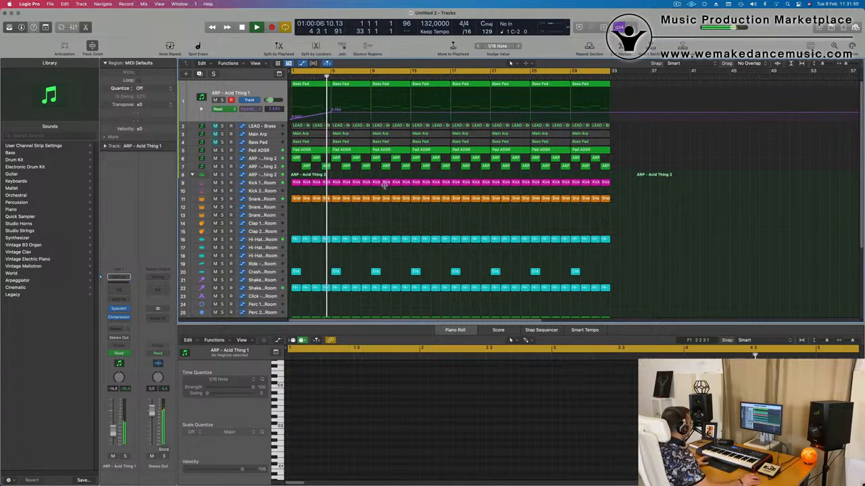
key("Return")
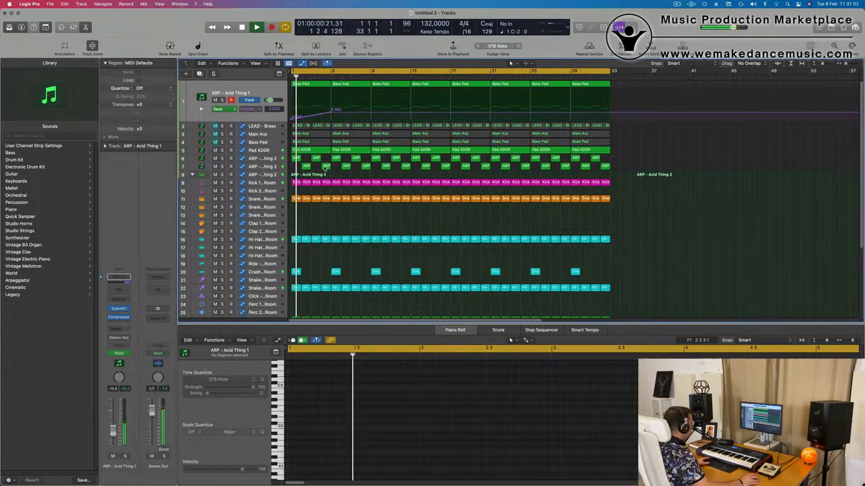
left_click(325, 166)
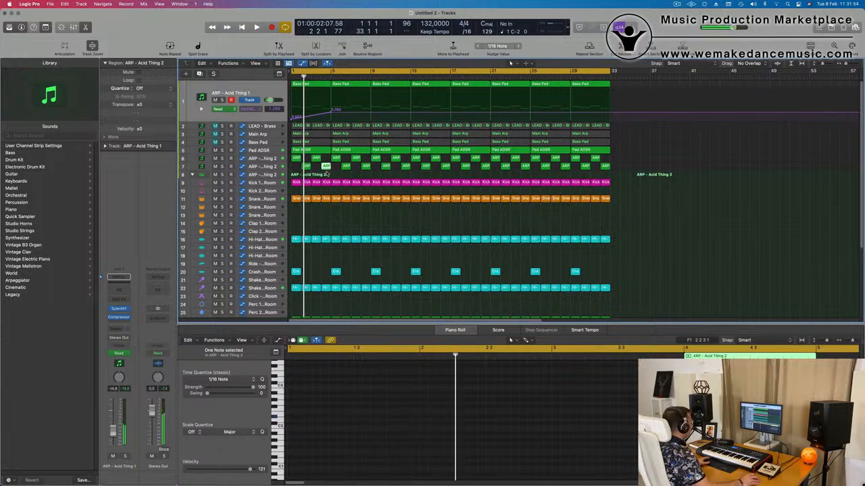
left_click_drag(295, 174, 331, 148)
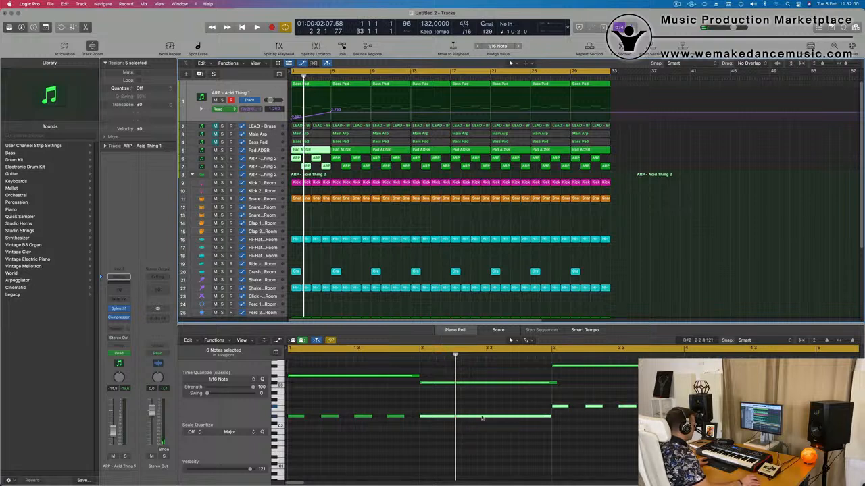
left_click(587, 388)
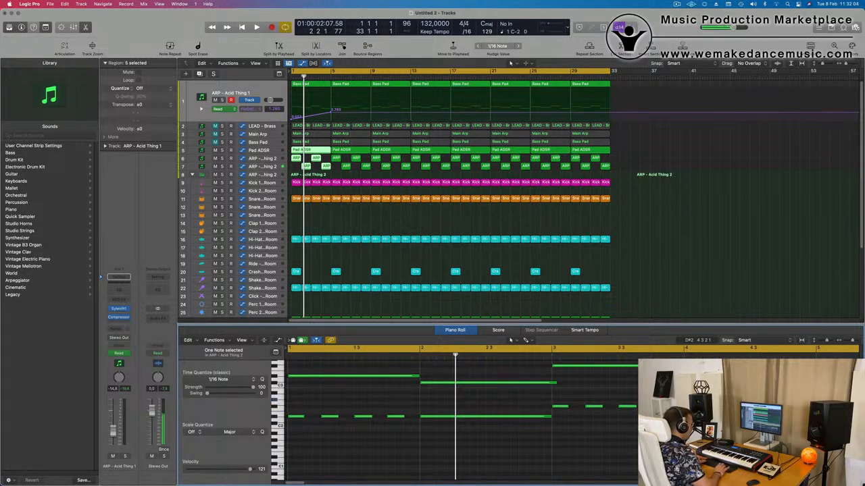
key("space")
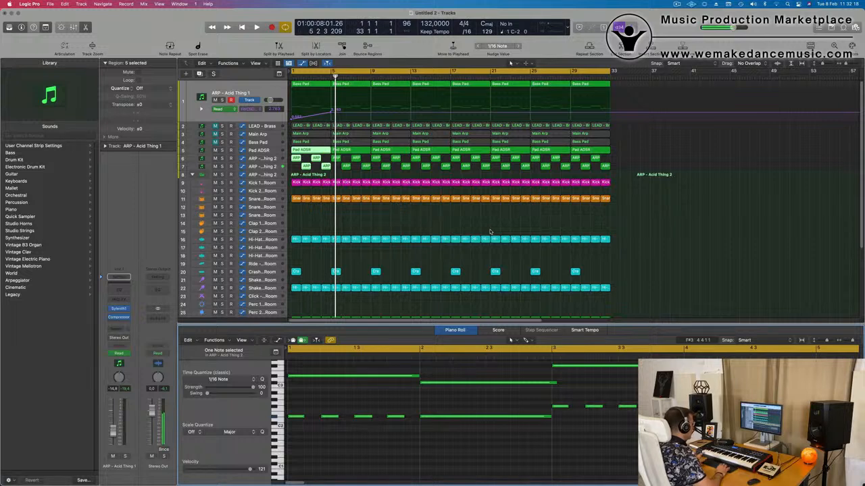
key("Return")
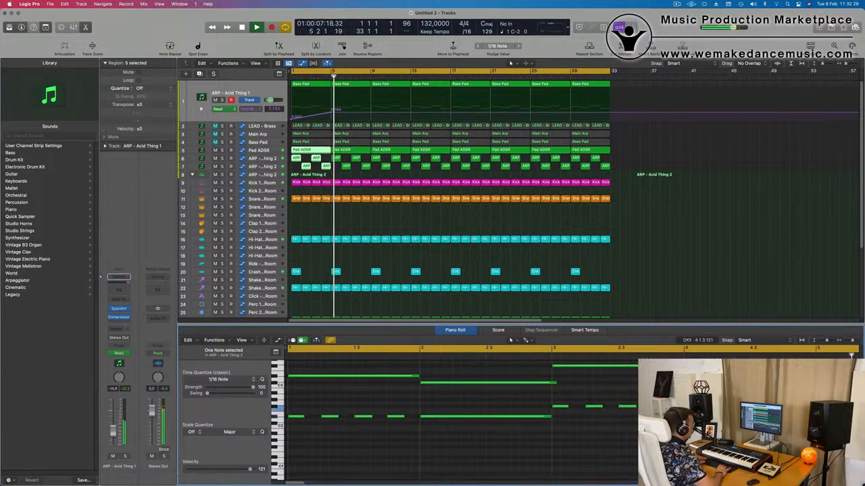
key("Return")
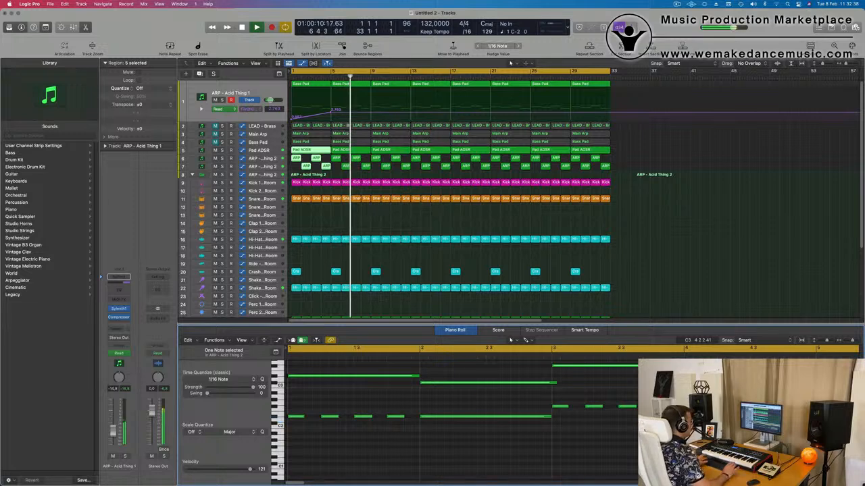
key("Return")
left_click(333, 218)
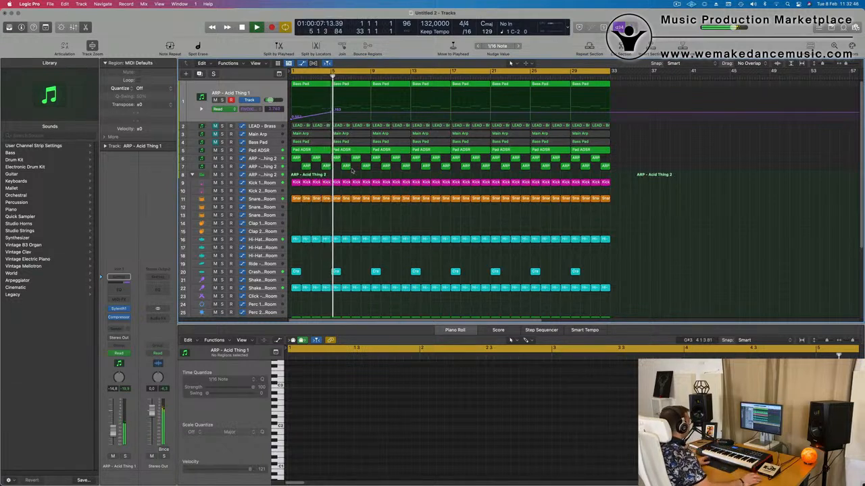
key("Return")
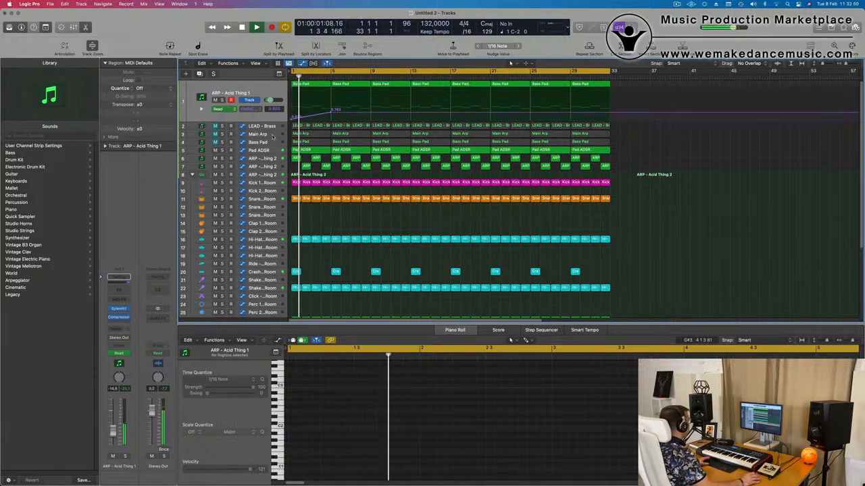
- Unmute the LEAD - Brass track and lower its channel volume while replaying from the start
key("Return")
left_click(267, 127)
key("Return")
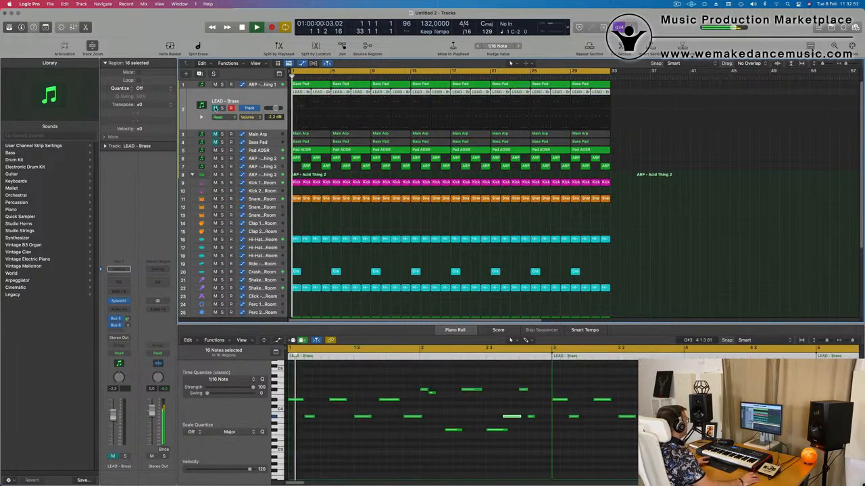
key("Return")
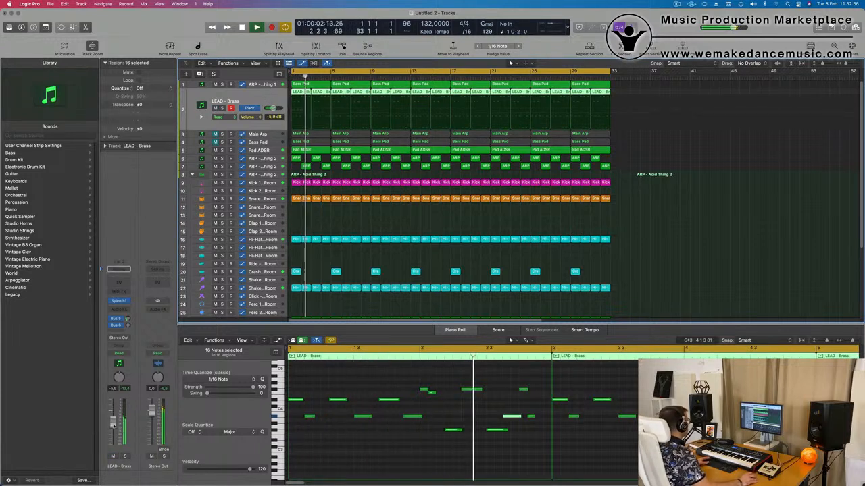
- Adjust the Bus 5 and Bus 6 send levels of LEAD - Brass and set its channel volume to about -5.1 dB
left_click(125, 300)
left_click(126, 321)
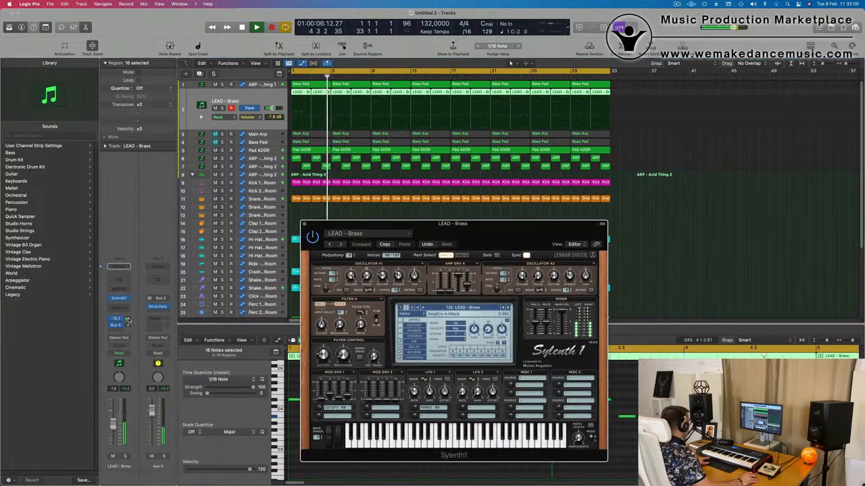
left_click(130, 325)
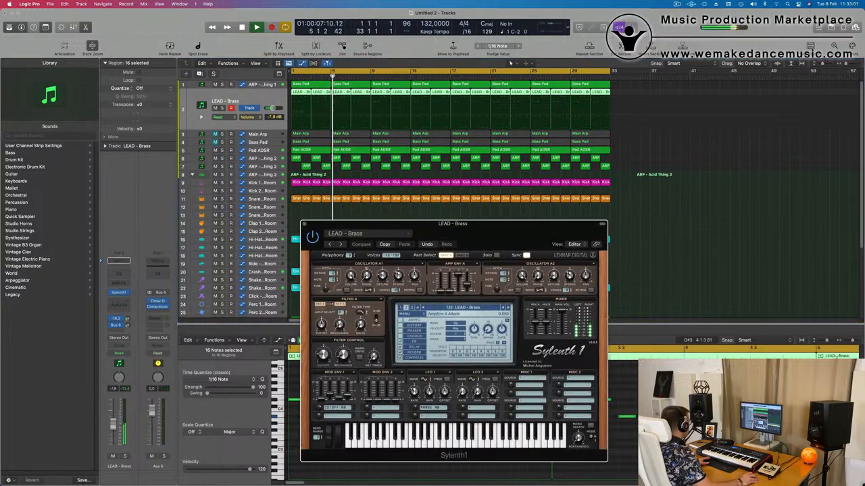
left_click(128, 326)
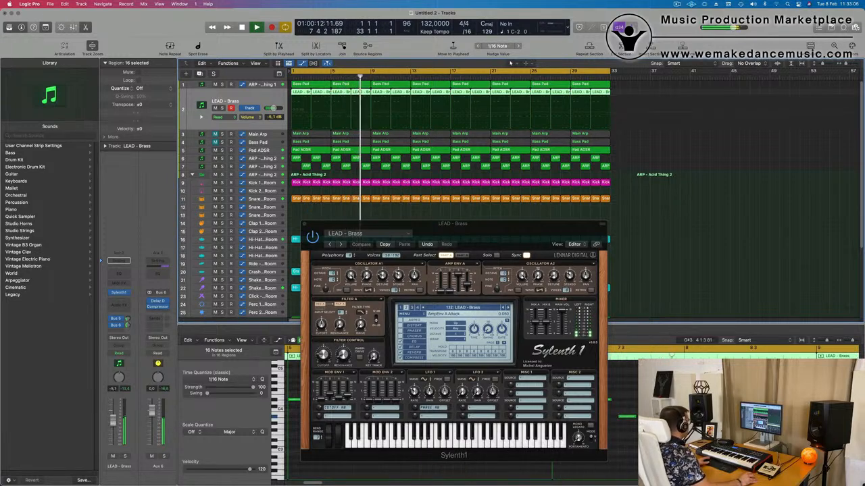
- Add a Channel EQ to LEAD - Brass with a 12 dB/Oct low cut around 400 Hz and raise its volume to about -2.8 dB
key("Return")
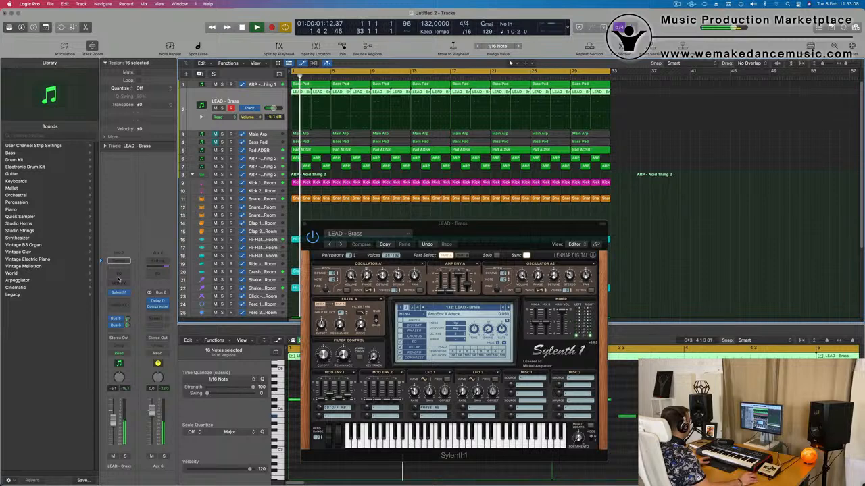
left_click(118, 277)
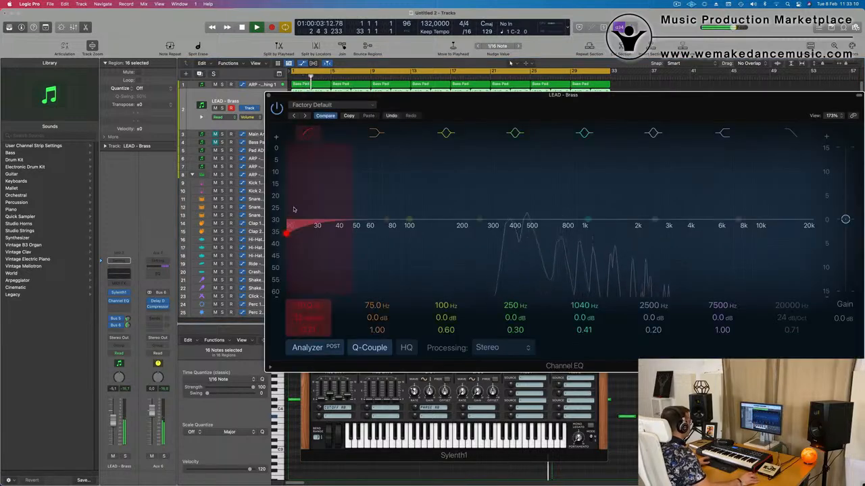
left_click_drag(294, 209, 435, 183)
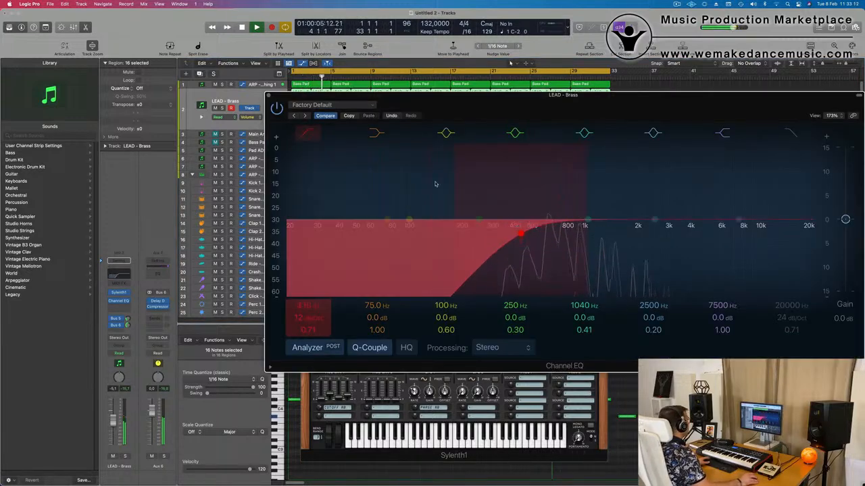
left_click(119, 300)
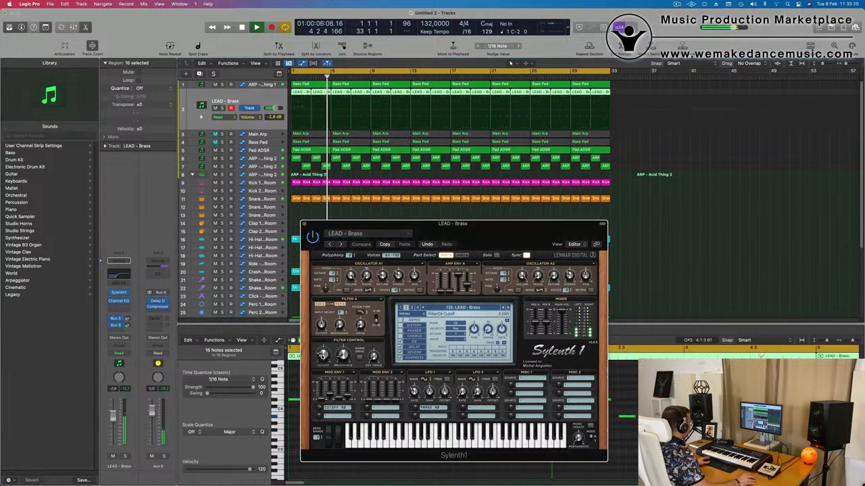
left_click(304, 224)
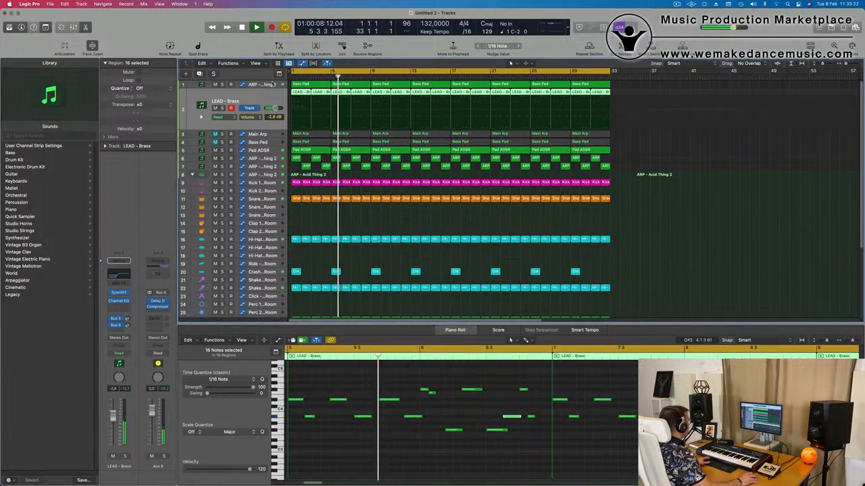
- Shape the FilterCtl Cutoff automation of ARP - Acid Thing 1 to peak at 1.802 near bar 5 and fall to 0.937 at bar 9
left_click(257, 86)
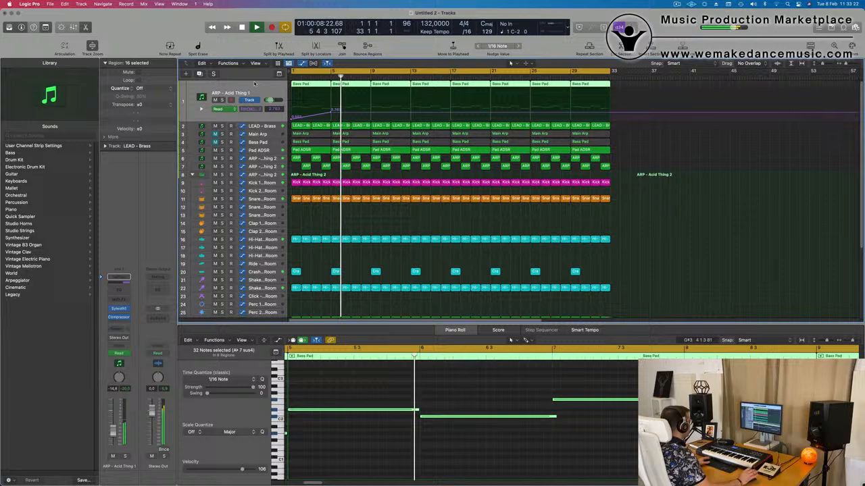
left_click(331, 115)
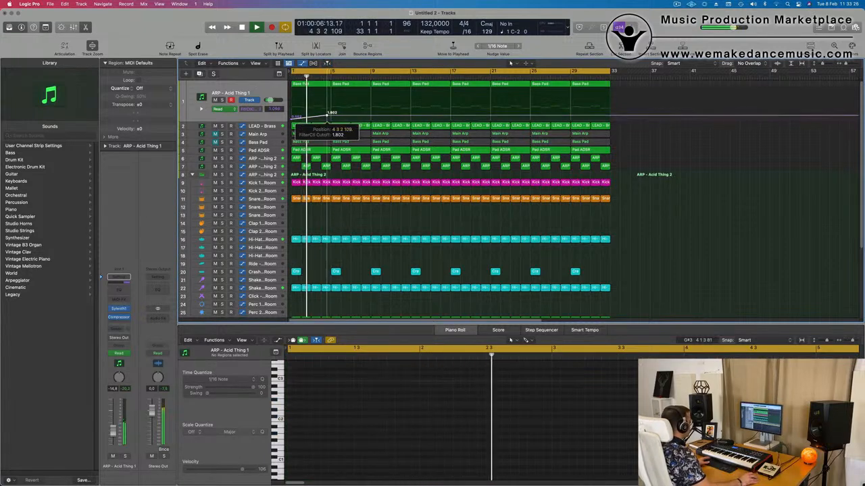
left_click(371, 117)
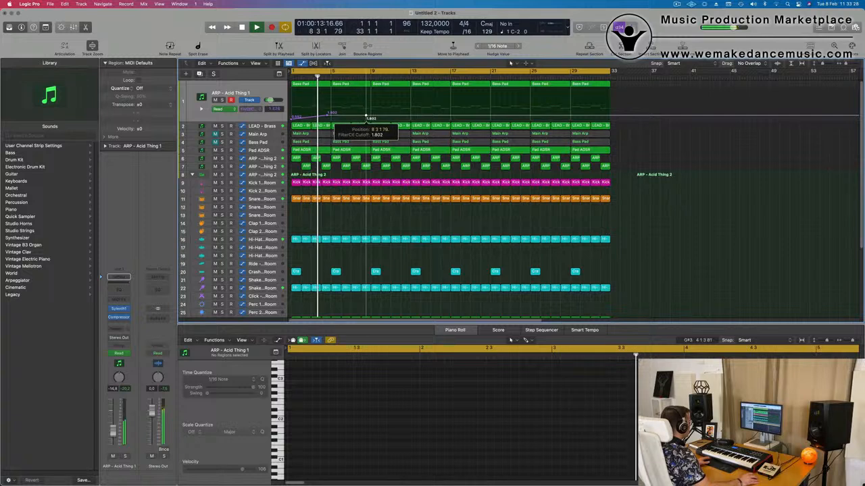
left_click_drag(371, 117, 371, 116)
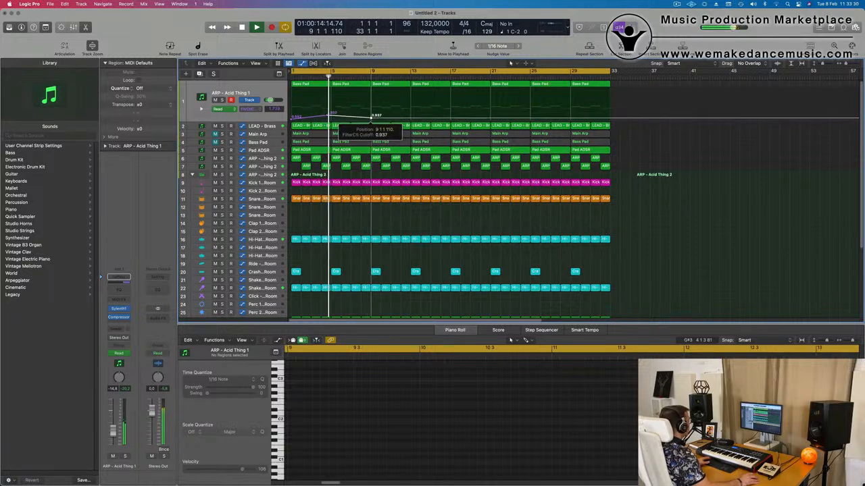
left_click(336, 112)
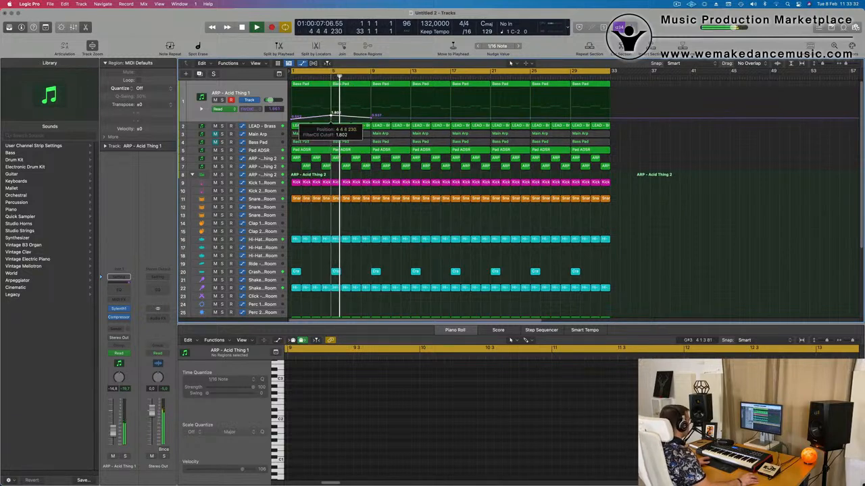
key("Return")
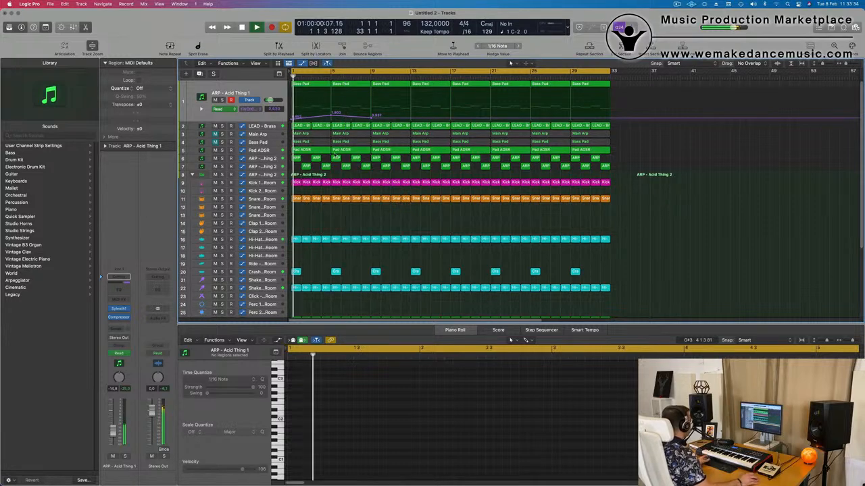
- Check the Pad ADSR track during playback and lower the LEAD - Brass channel volume to about -6.8 dB
left_click(270, 150)
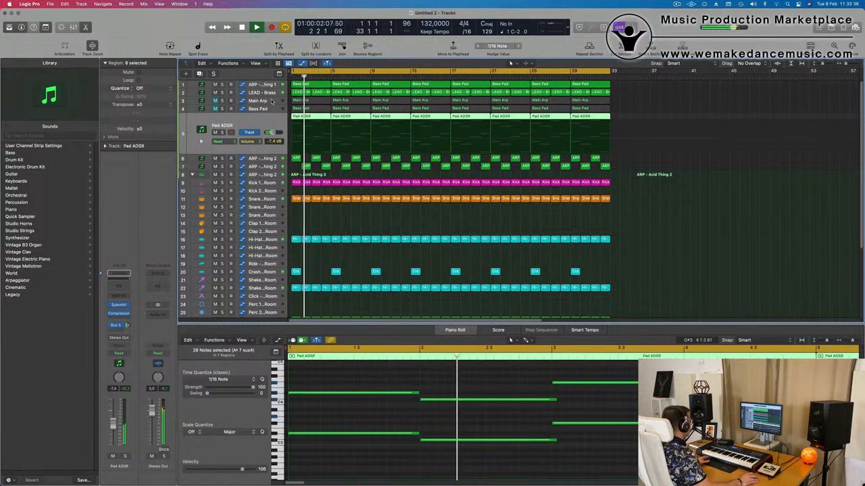
left_click(195, 93)
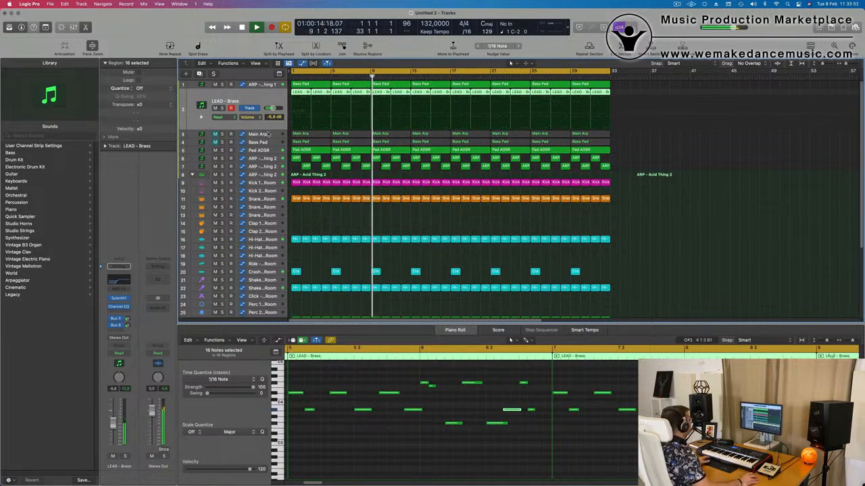
- Unmute the Main Arp track and lower its channel volume to about -19.5 dB while replaying from the start
left_click(267, 133)
key("Return")
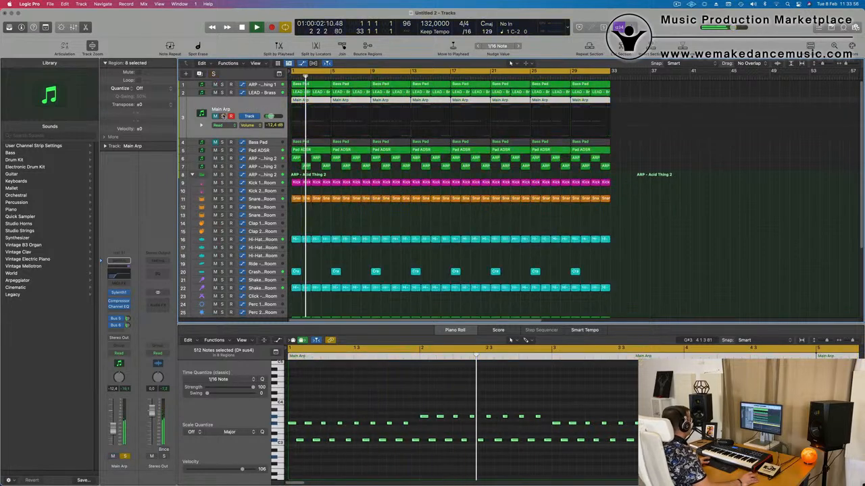
key("Return")
left_click(215, 116)
key("Return")
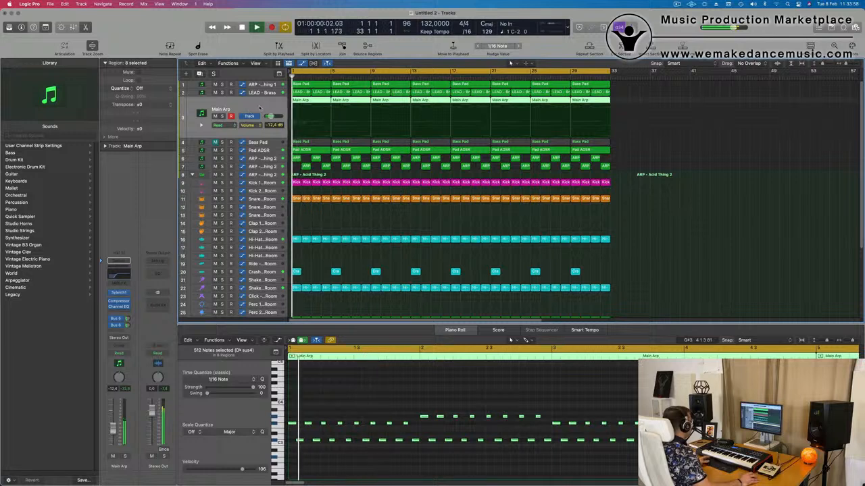
key("Return")
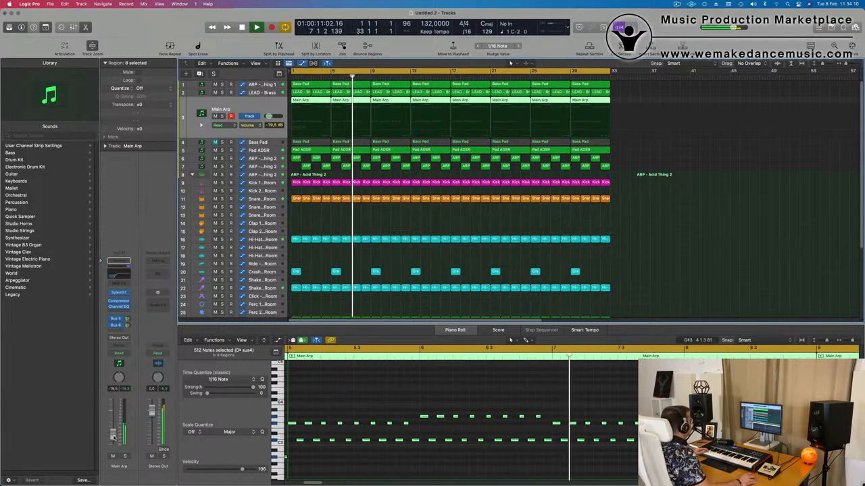
left_click(743, 242)
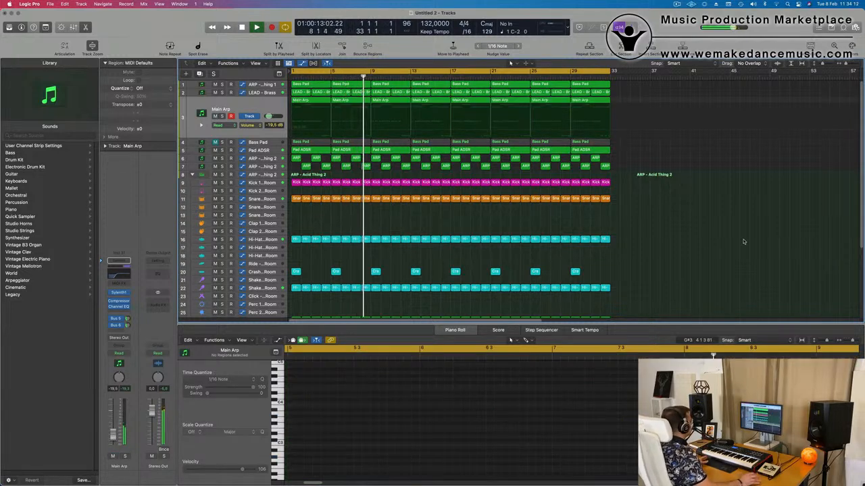
- Unmute the Bass Pad track, replay from the start and open its Sylenth1 instrument, moving the plug-in window aside
left_click(264, 142)
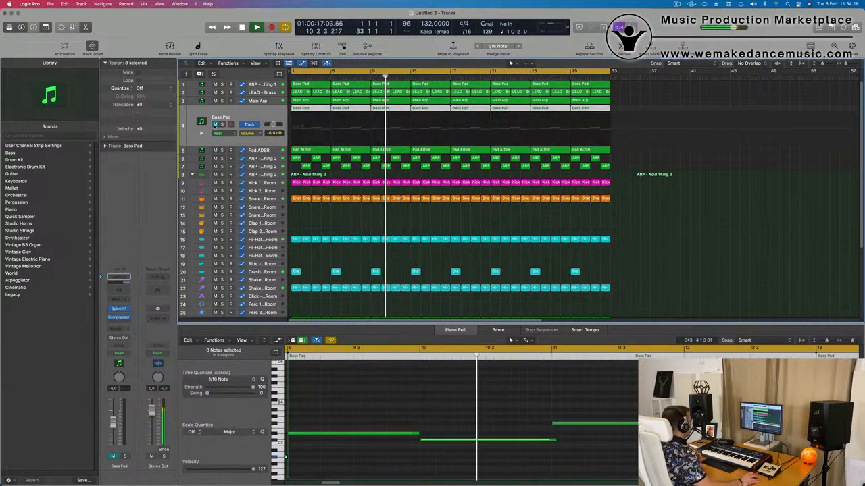
left_click(215, 125)
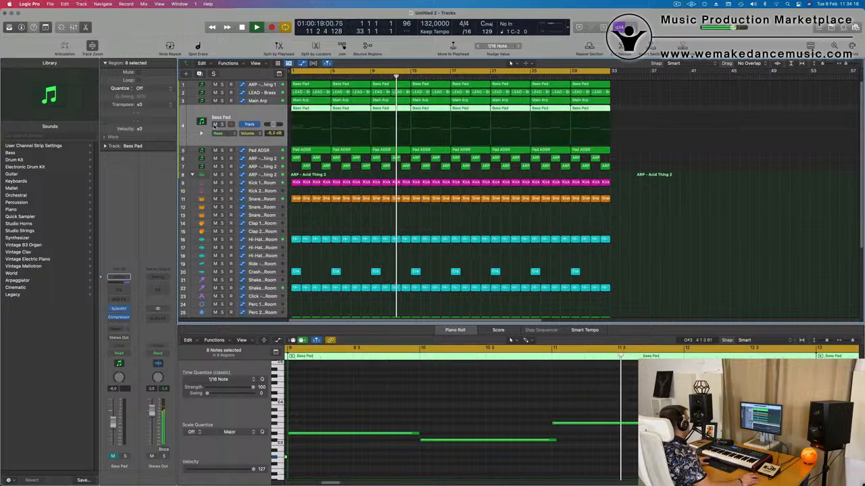
key("Return")
key("space")
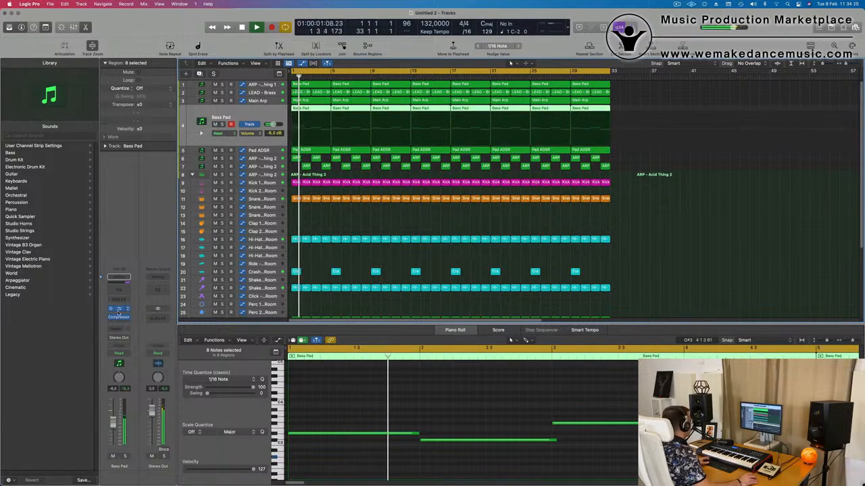
left_click(118, 309)
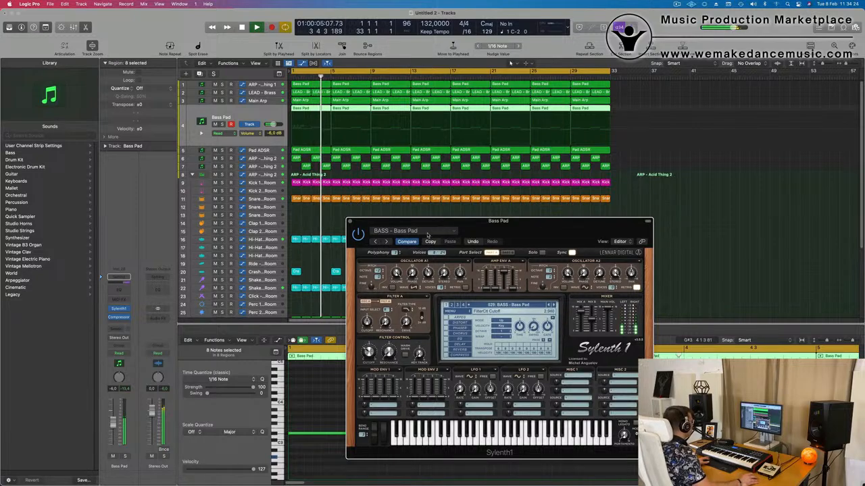
left_click_drag(427, 234, 319, 242)
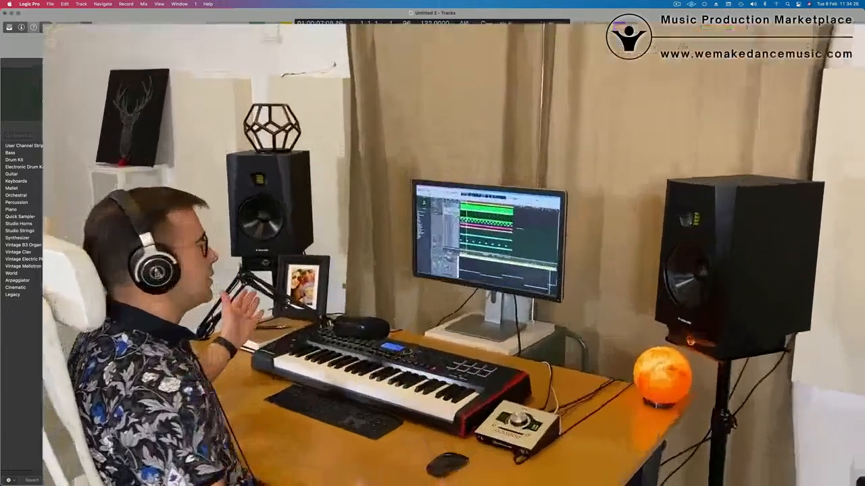